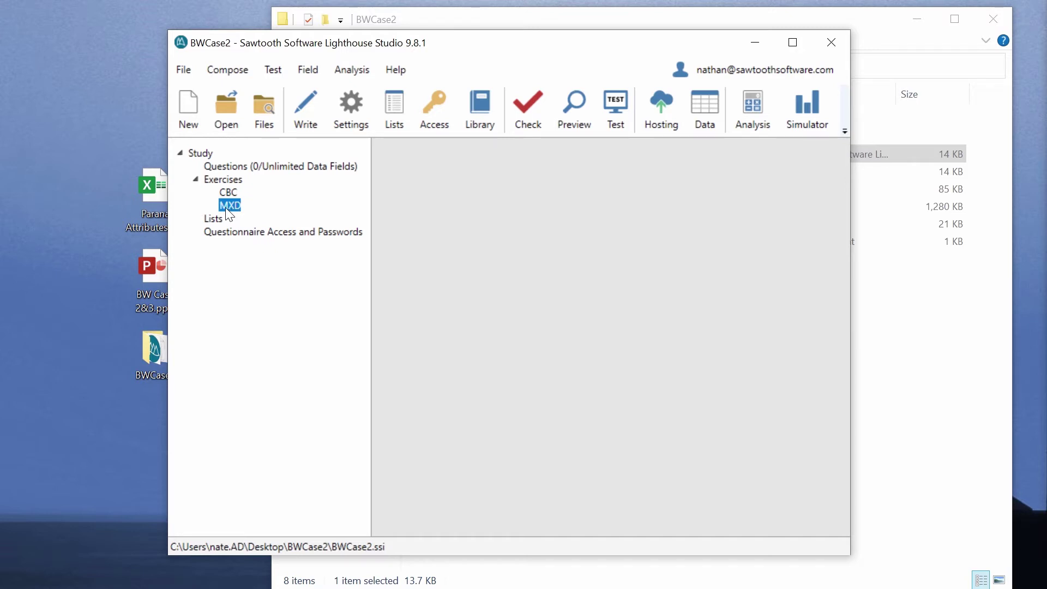
# Open the MXD exercise settings and review its question text, items, format and design settings for items per set and sets per respondent.
pyautogui.doubleClick(228, 212)
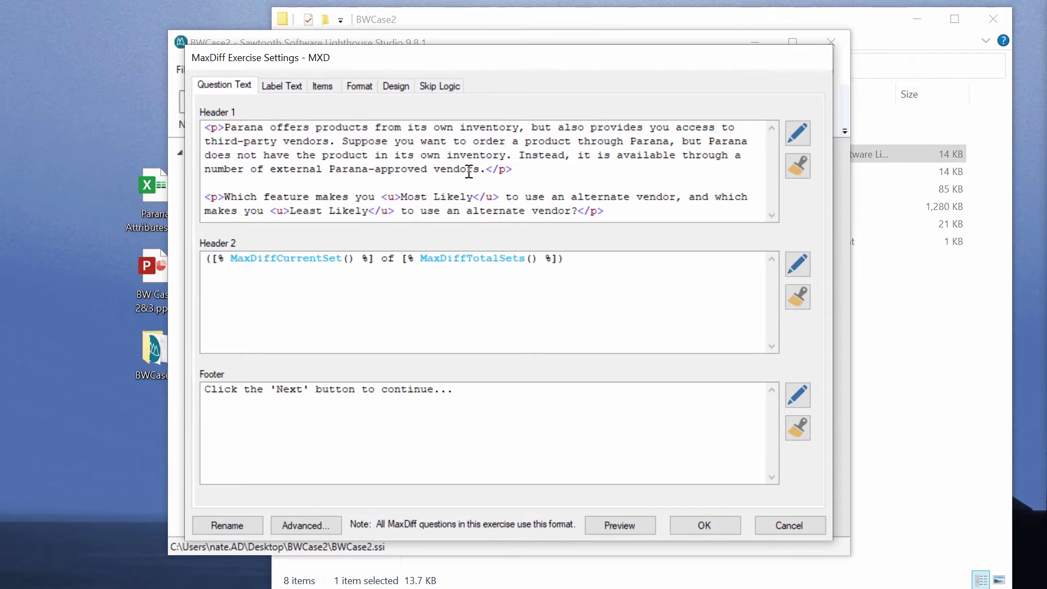
pyautogui.click(322, 86)
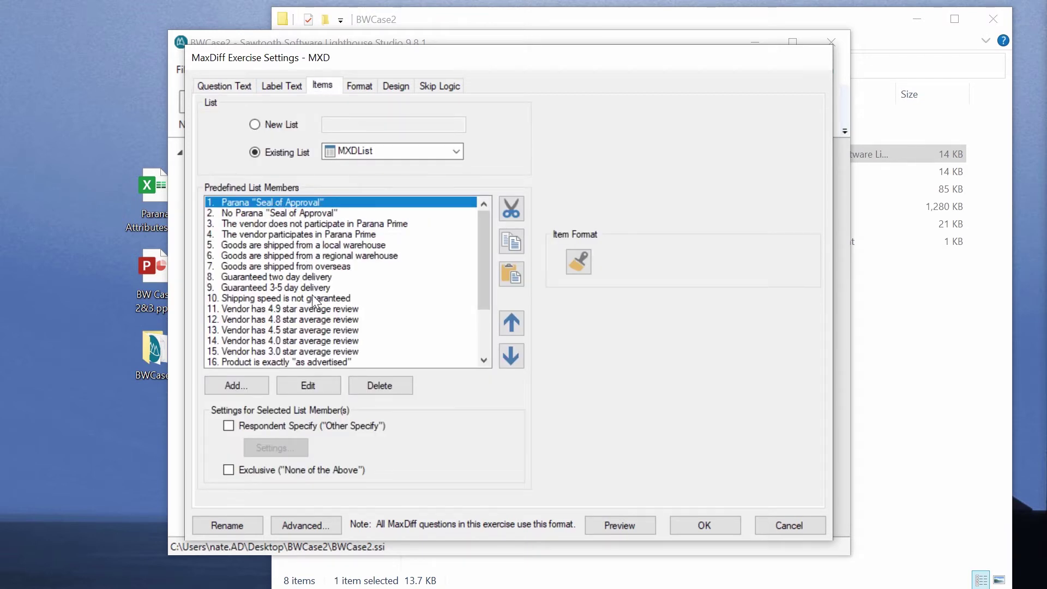
pyautogui.click(359, 87)
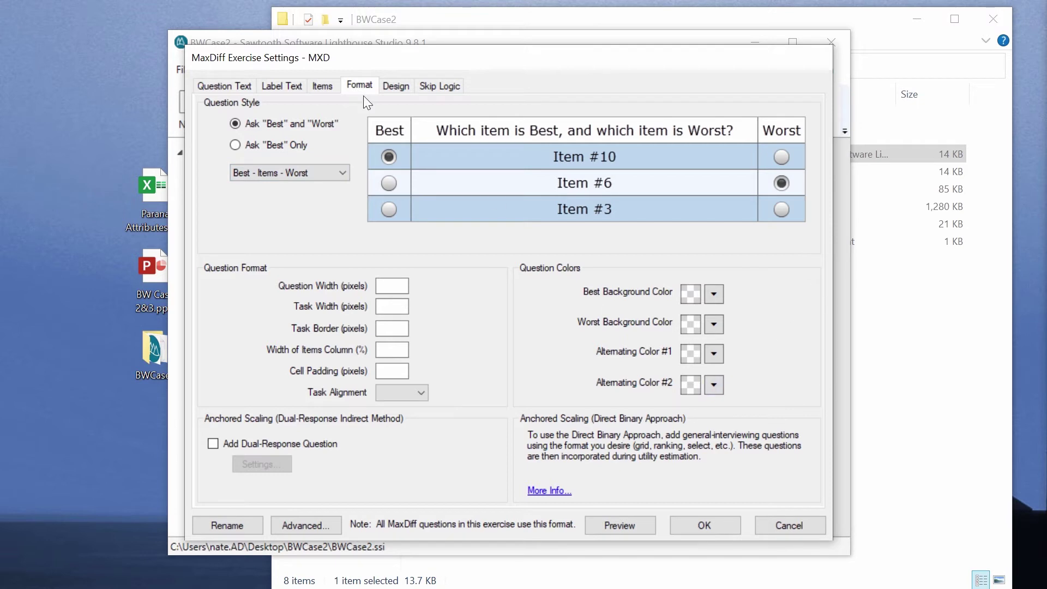
pyautogui.click(397, 88)
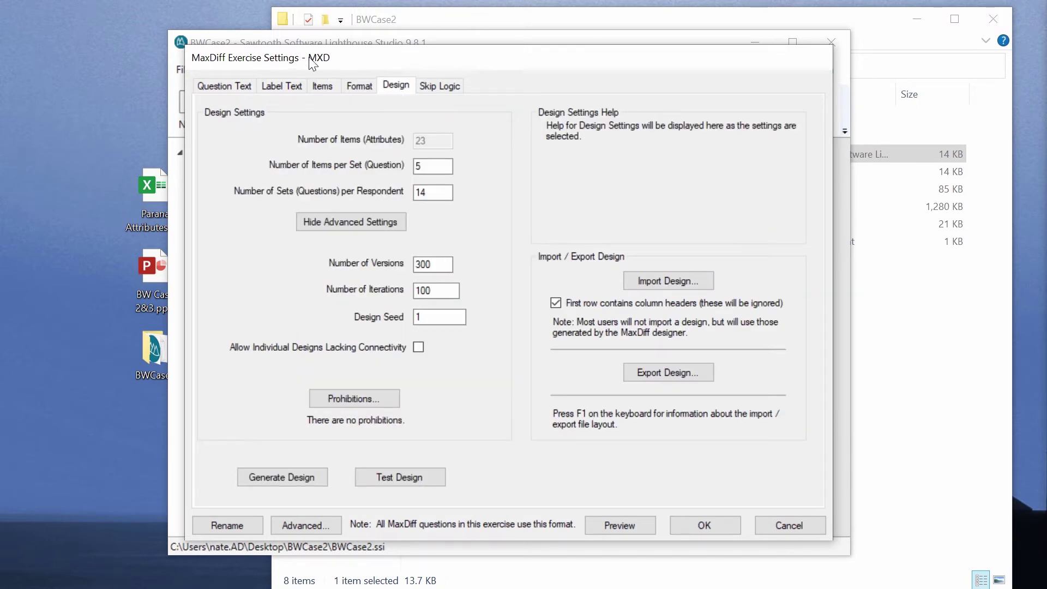
pyautogui.click(429, 166)
pyautogui.click(423, 170)
pyautogui.click(429, 193)
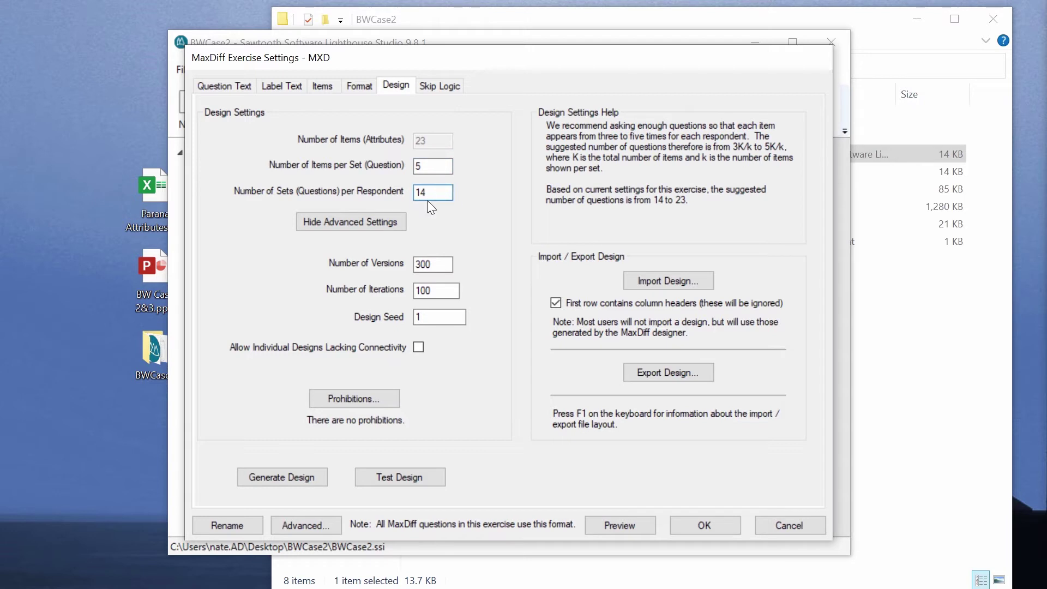
# Preview the MaxDiff question and try a Most Likely answer for local warehouse shipping and a Least Likely answer for returns without preauthorization.
pyautogui.click(633, 523)
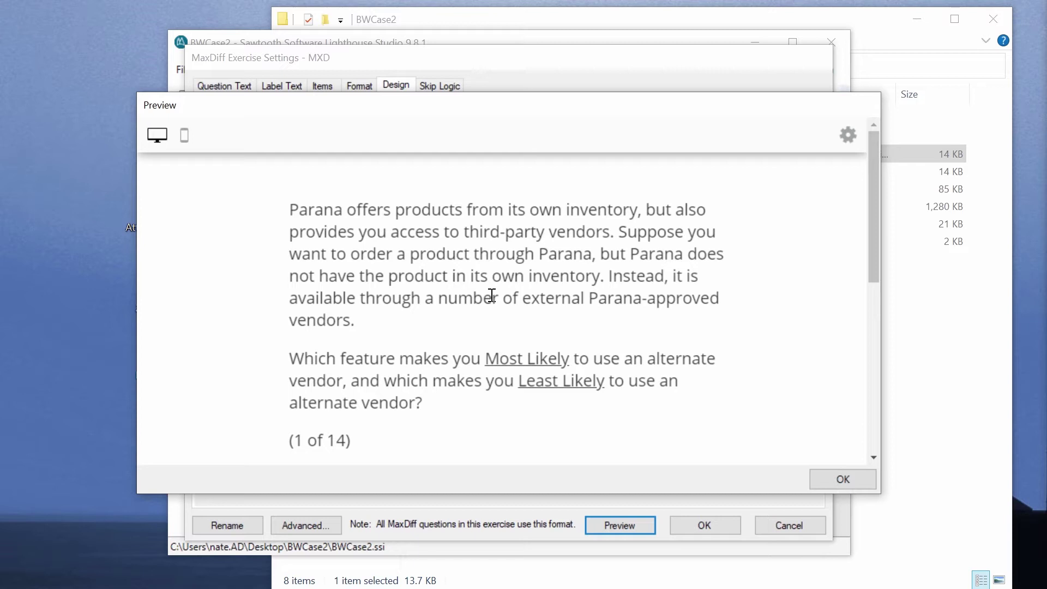
pyautogui.scroll(-6, 492, 295)
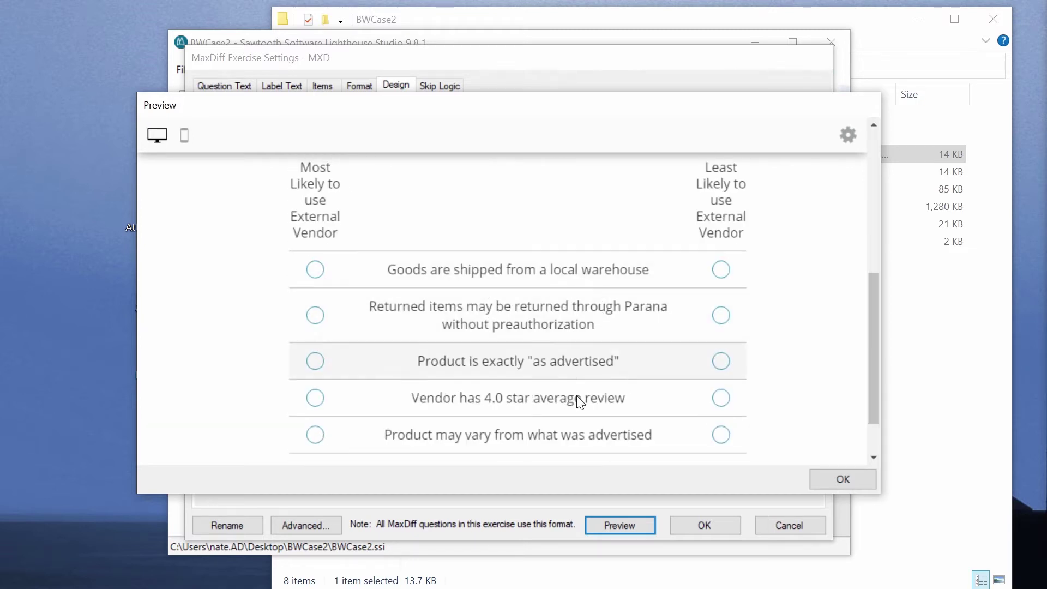
pyautogui.click(316, 269)
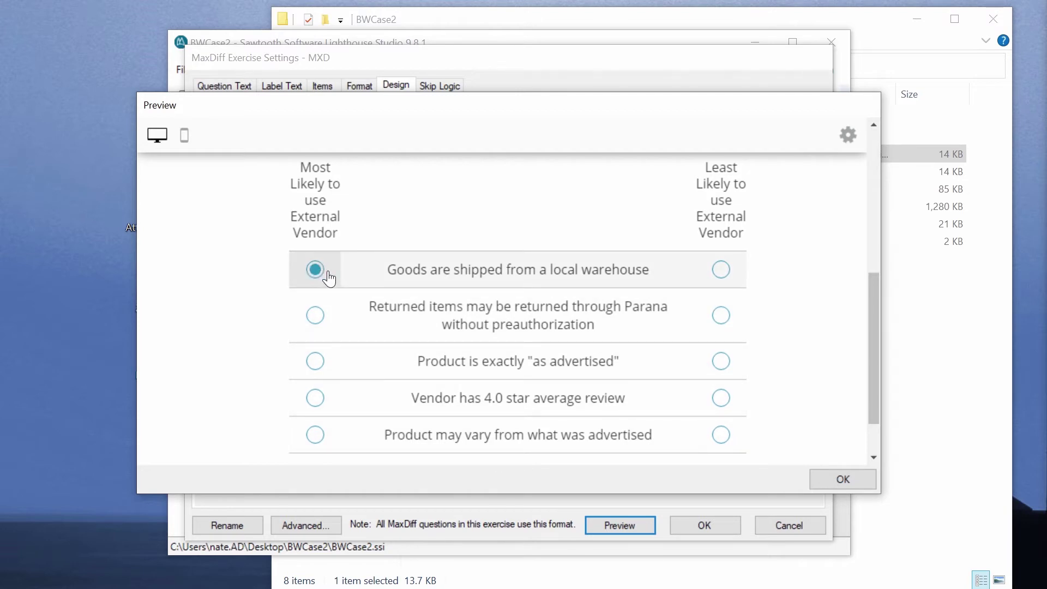
pyautogui.click(721, 315)
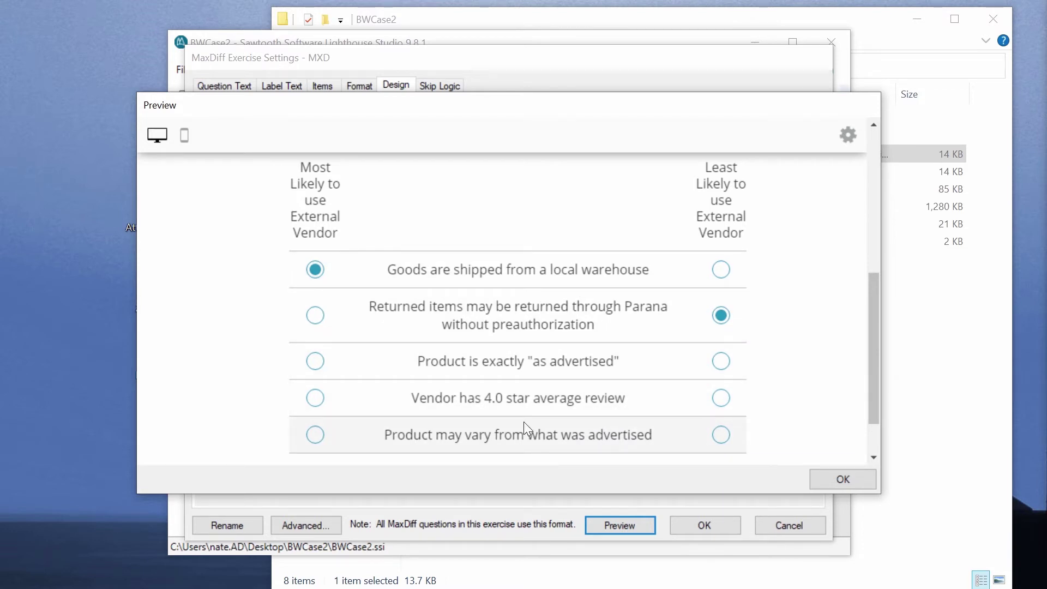
pyautogui.click(863, 479)
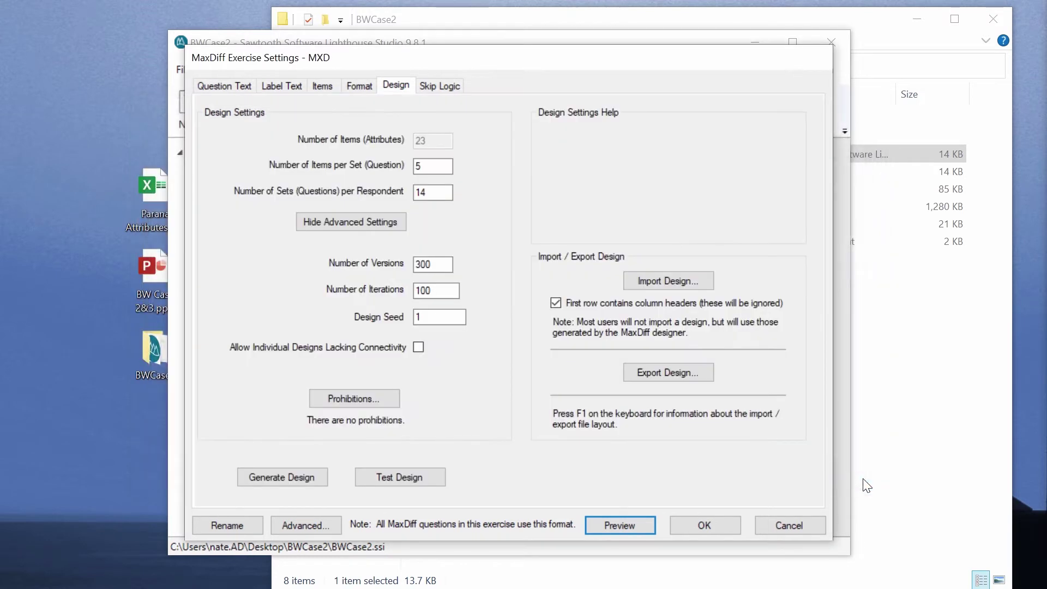
# Switch the exercise's existing item list to MXDNewList and accept deletion of the current MaxDiff design.
pyautogui.click(277, 84)
pyautogui.click(322, 88)
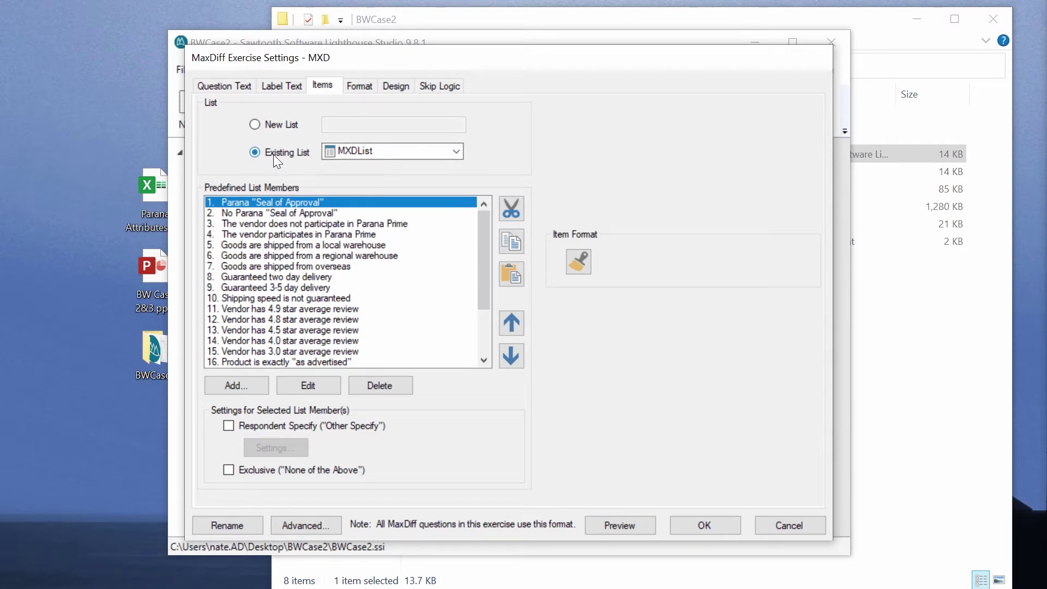
pyautogui.click(349, 152)
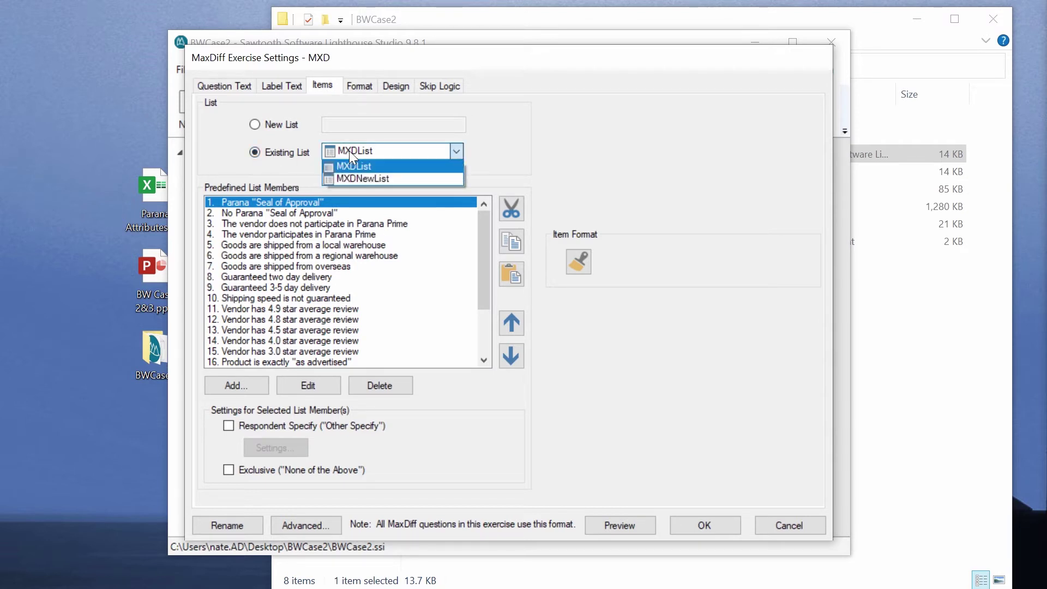
pyautogui.click(360, 178)
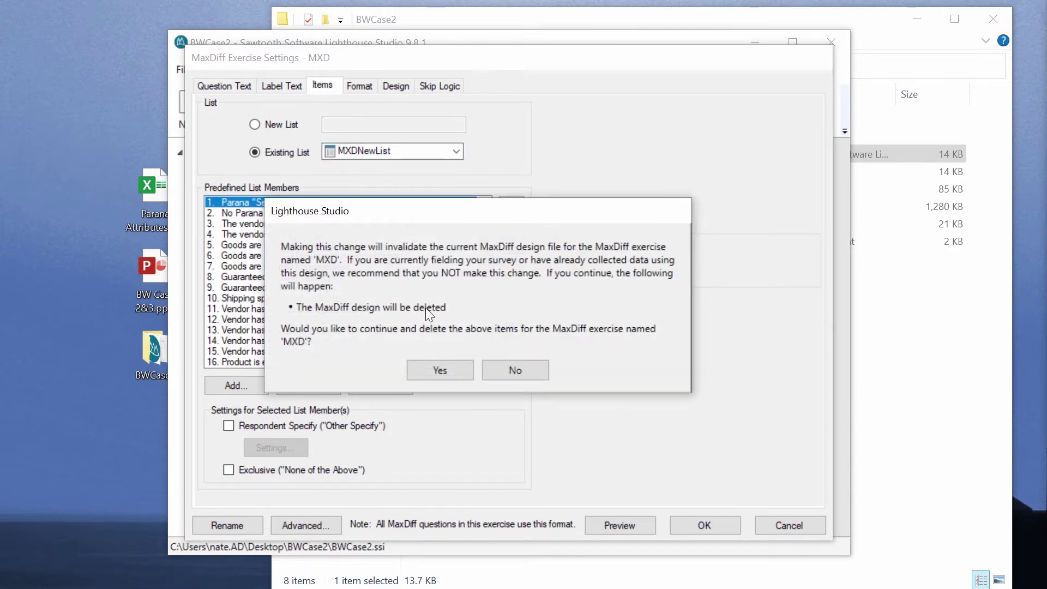
pyautogui.click(443, 367)
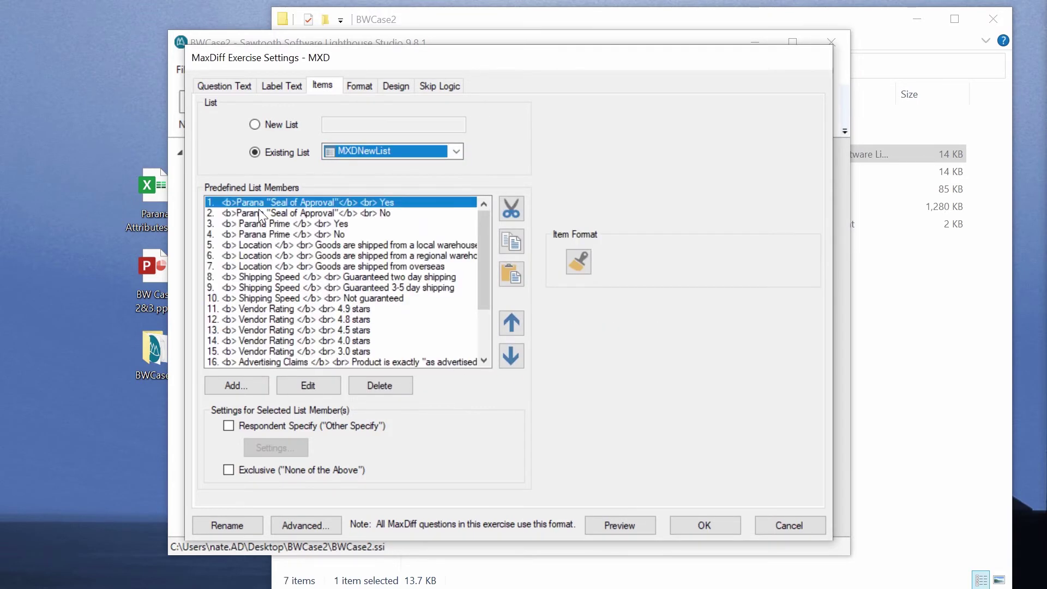
# Preview the question with the new list and examine the bold attribute name above each item's level.
pyautogui.click(626, 528)
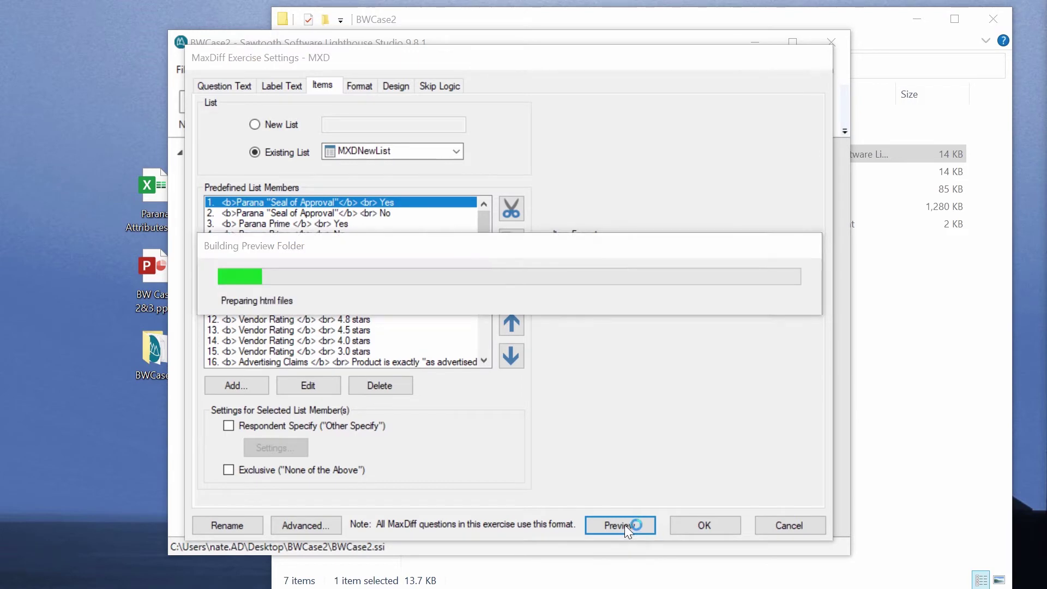
pyautogui.scroll(-5, 571, 386)
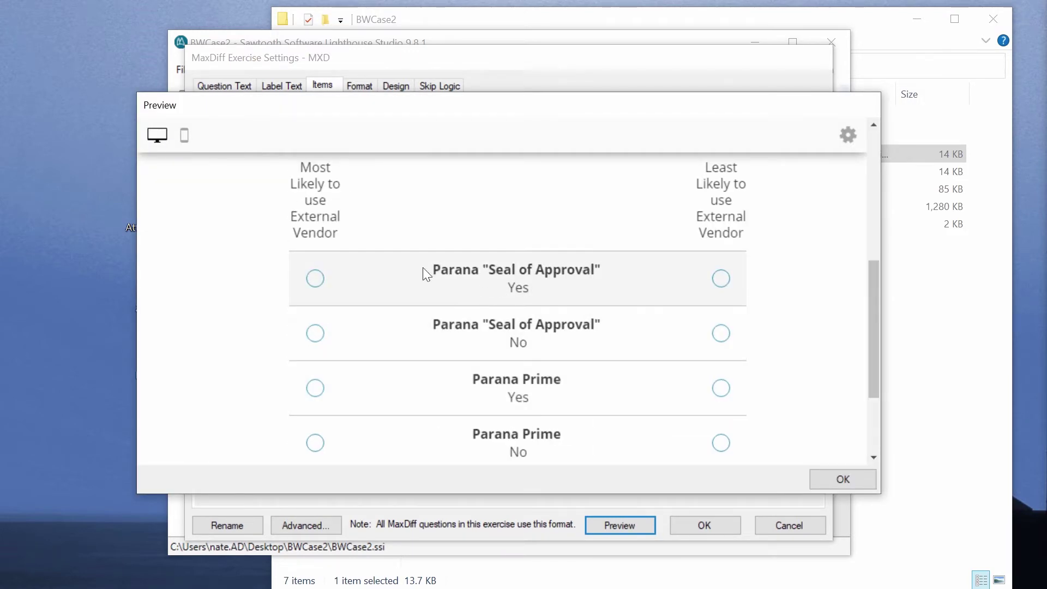
pyautogui.moveTo(433, 269); pyautogui.dragTo(627, 261)
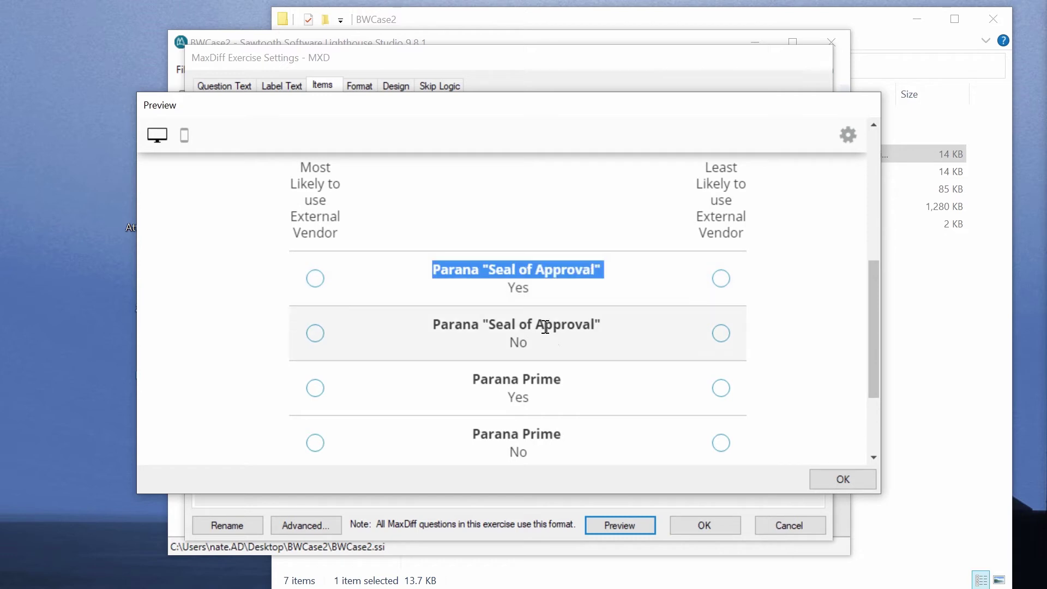
pyautogui.doubleClick(521, 288)
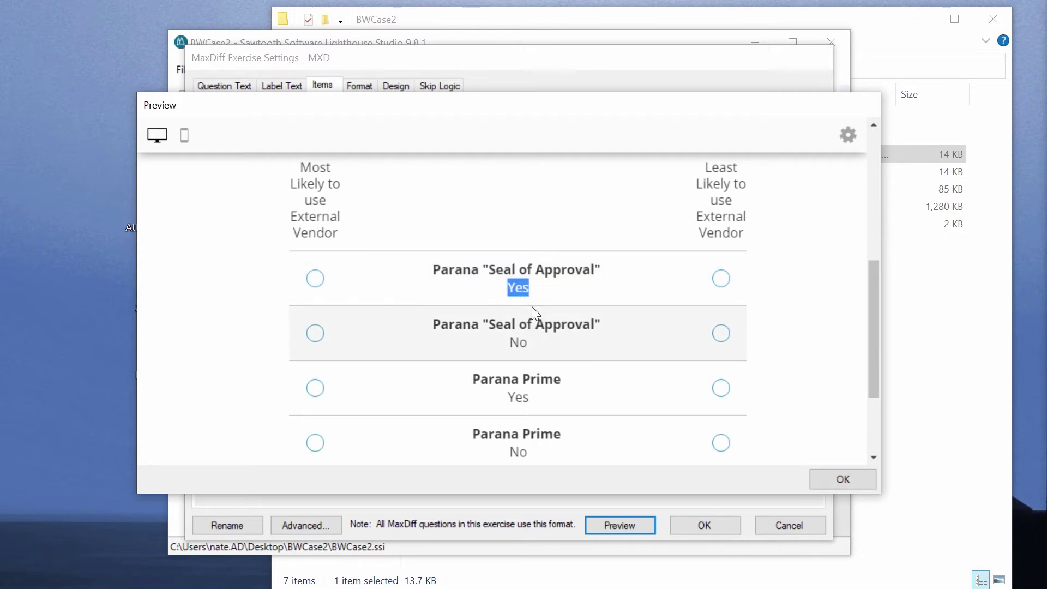
pyautogui.click(842, 480)
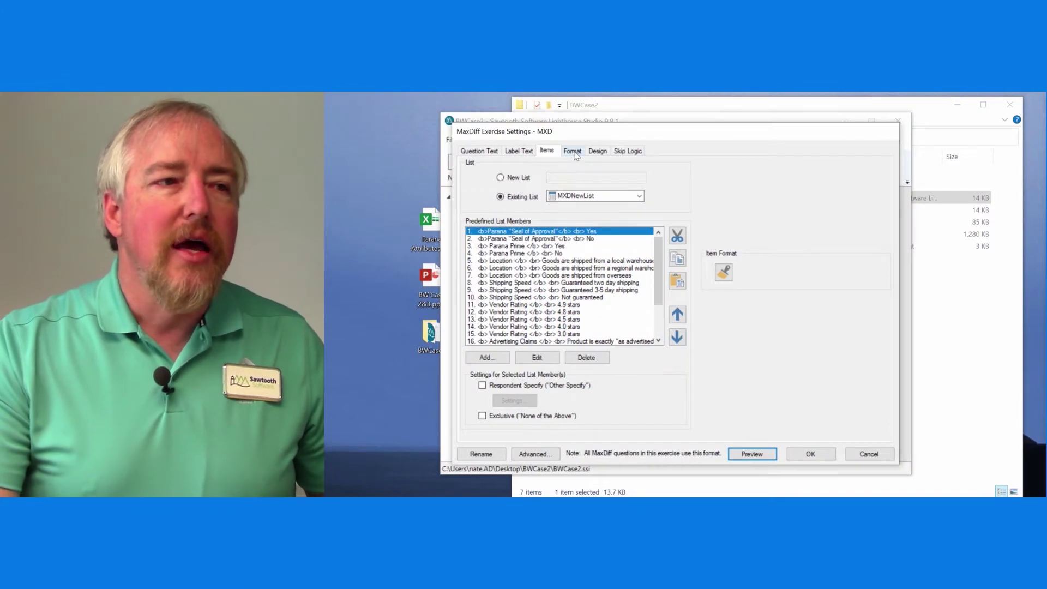
# Set the number of items per set to 8 in the MXD exercise's design settings.
pyautogui.click(573, 152)
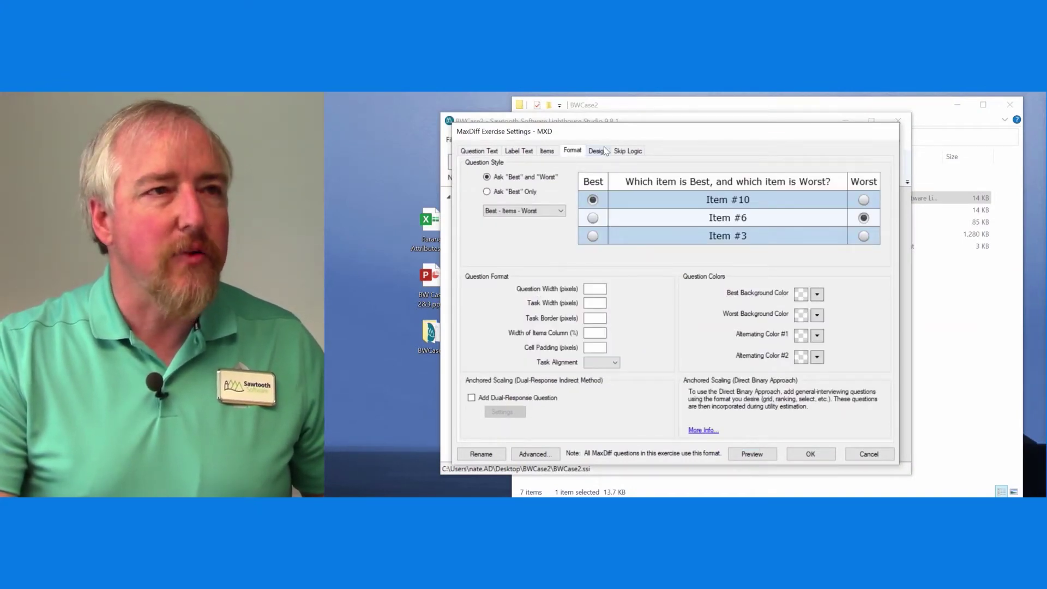
pyautogui.click(600, 152)
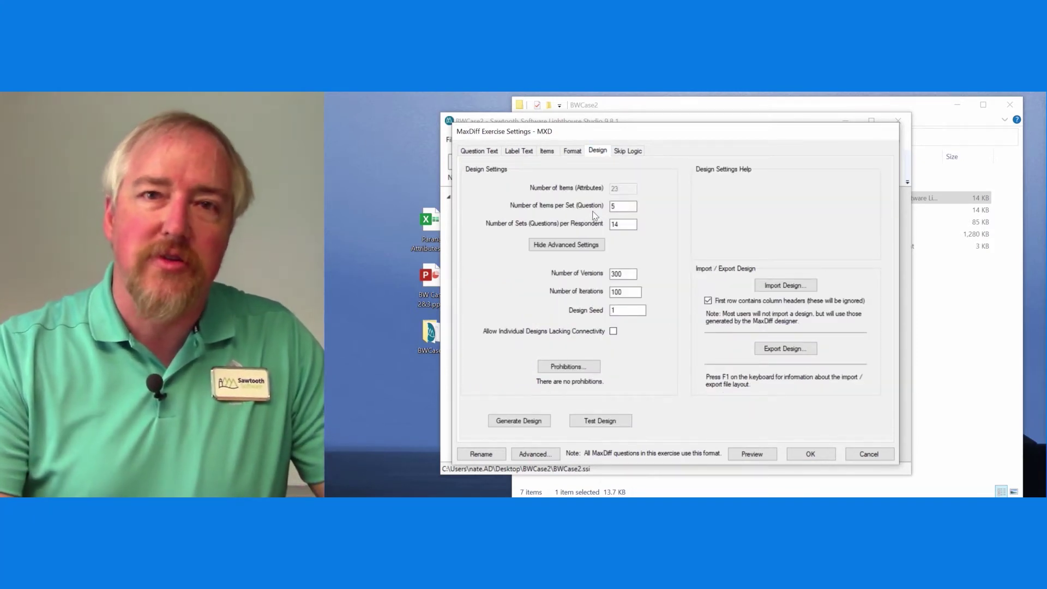
pyautogui.click(610, 209)
pyautogui.write('8')
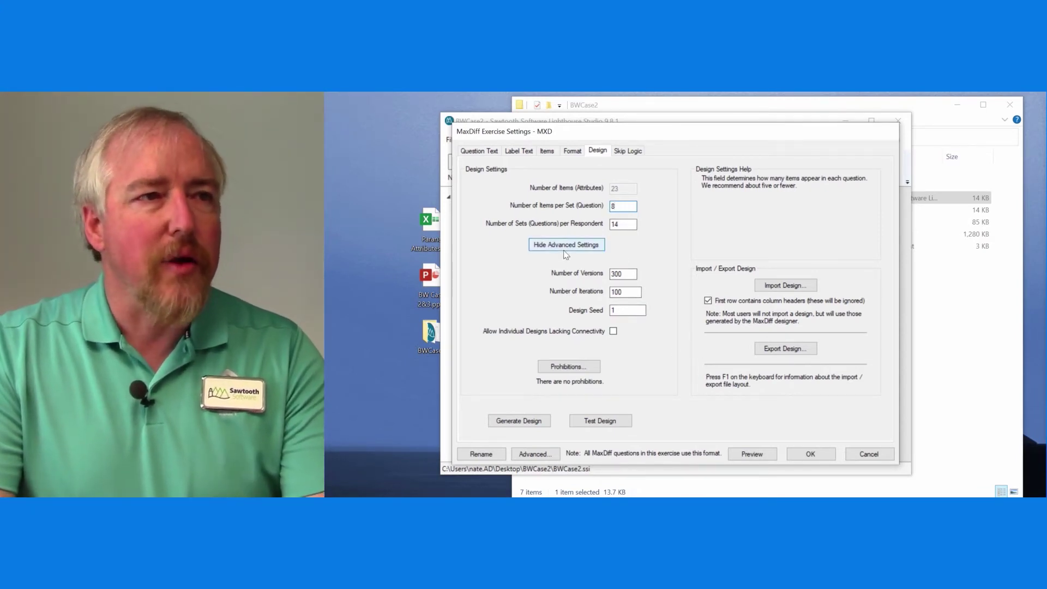
# Add prohibitions that keep the Yes and No levels of Parana "Seal of Approval" and of Parana Prime from appearing together.
pyautogui.click(568, 371)
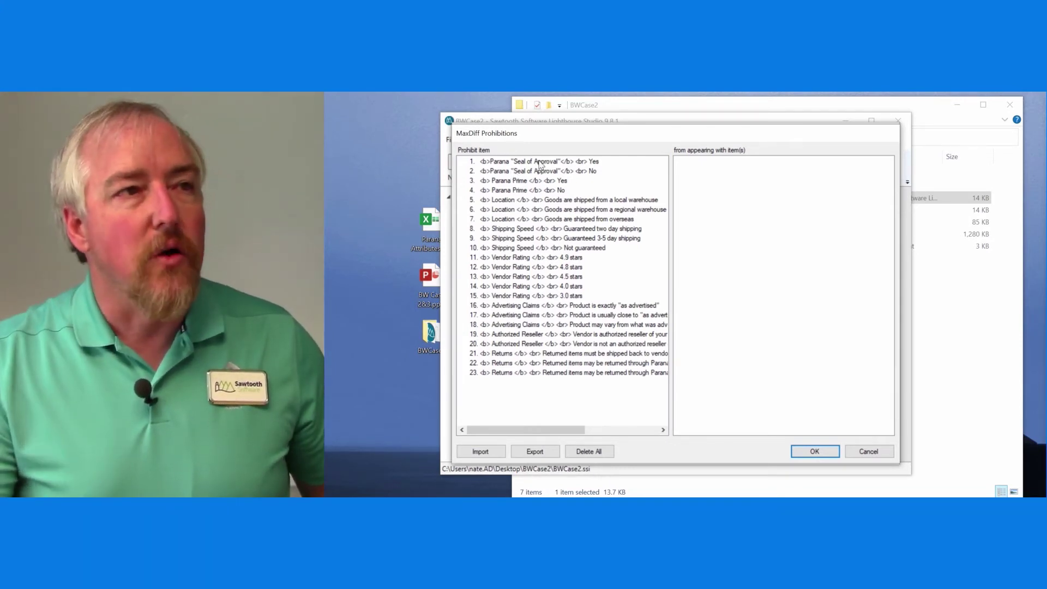
pyautogui.click(537, 164)
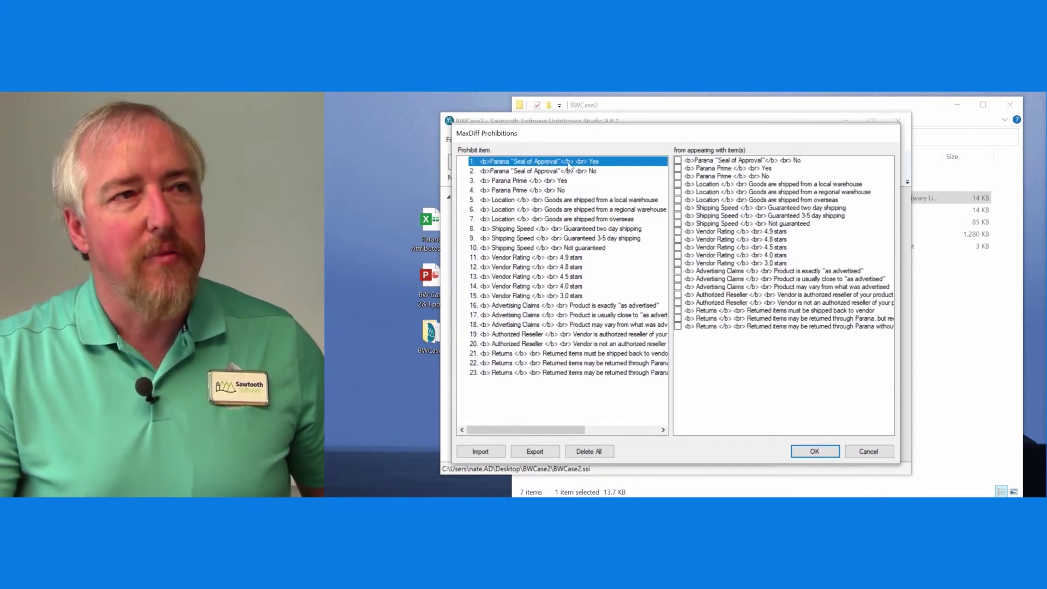
pyautogui.click(679, 161)
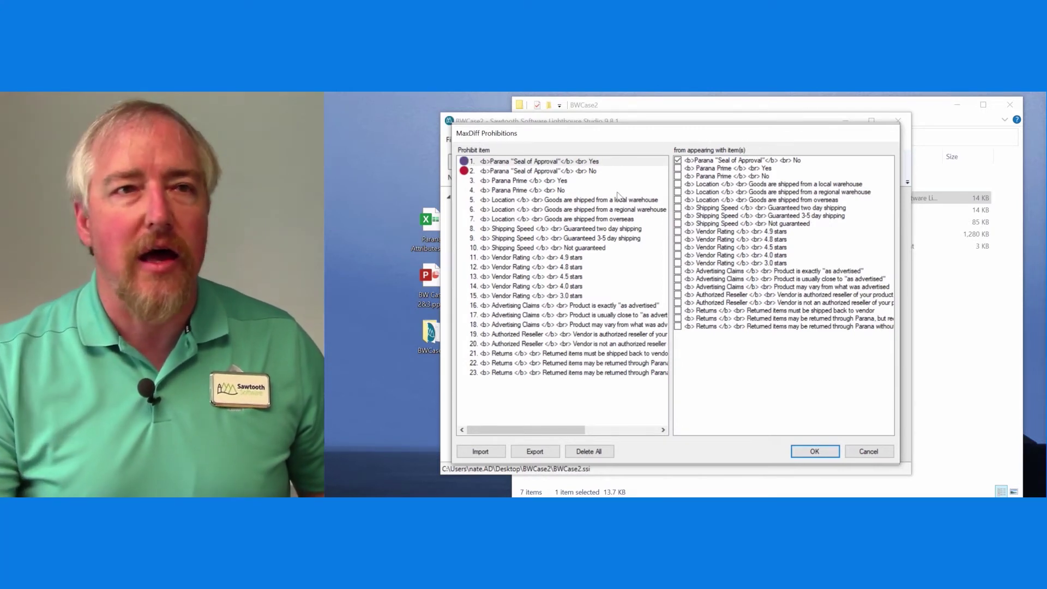
pyautogui.click(503, 184)
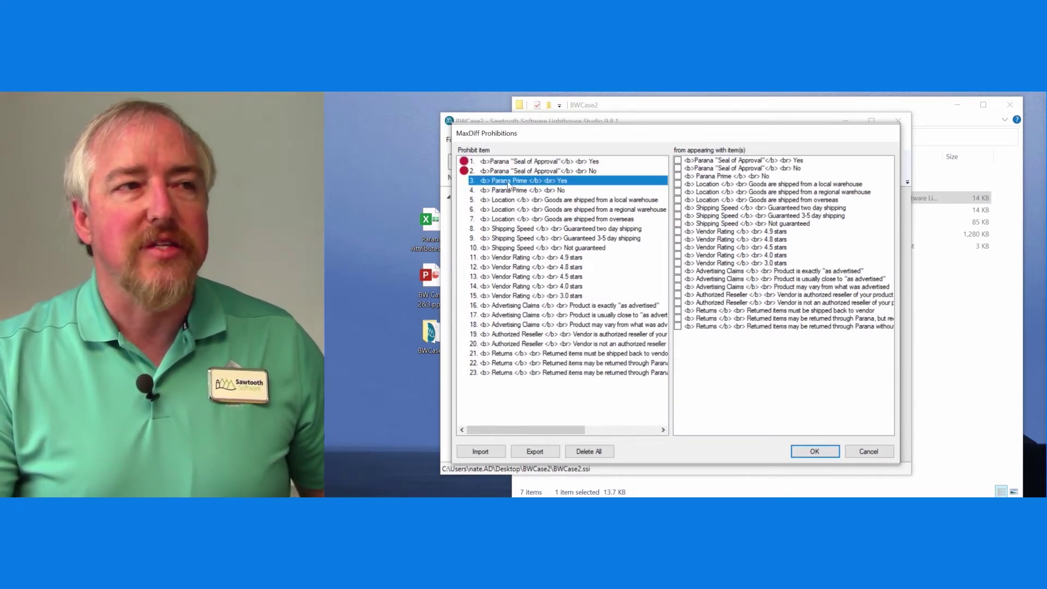
pyautogui.click(678, 177)
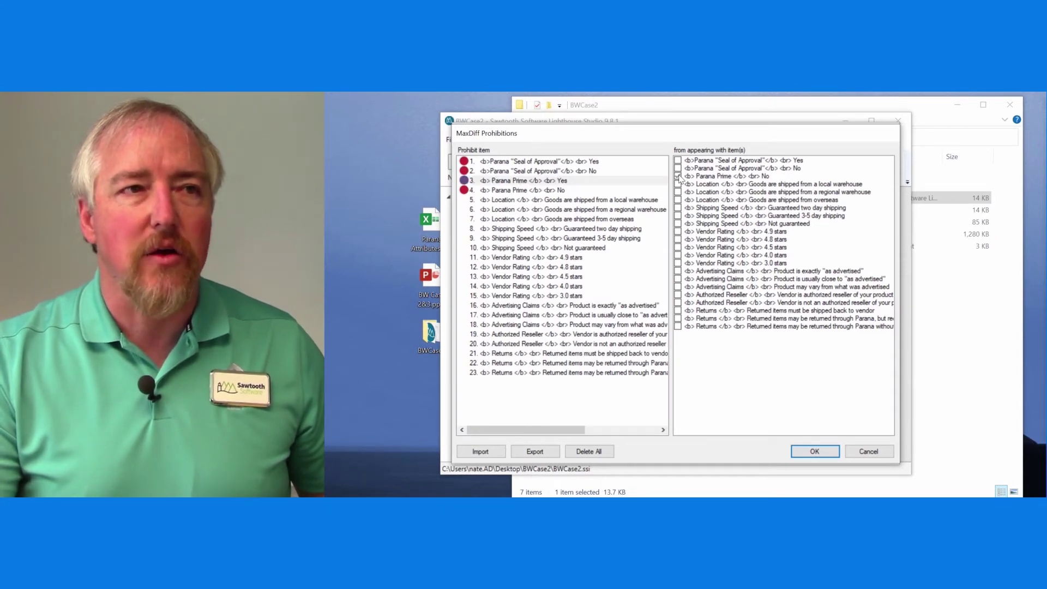
pyautogui.click(530, 191)
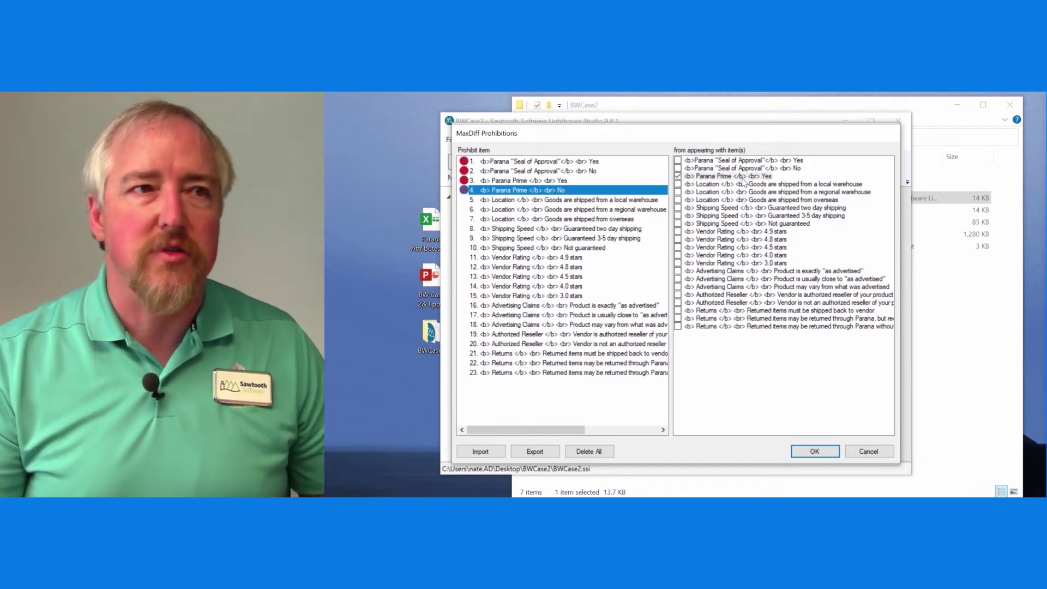
# Prohibit the three Location items (local warehouse, regional warehouse and overseas) from appearing with one another.
pyautogui.click(552, 201)
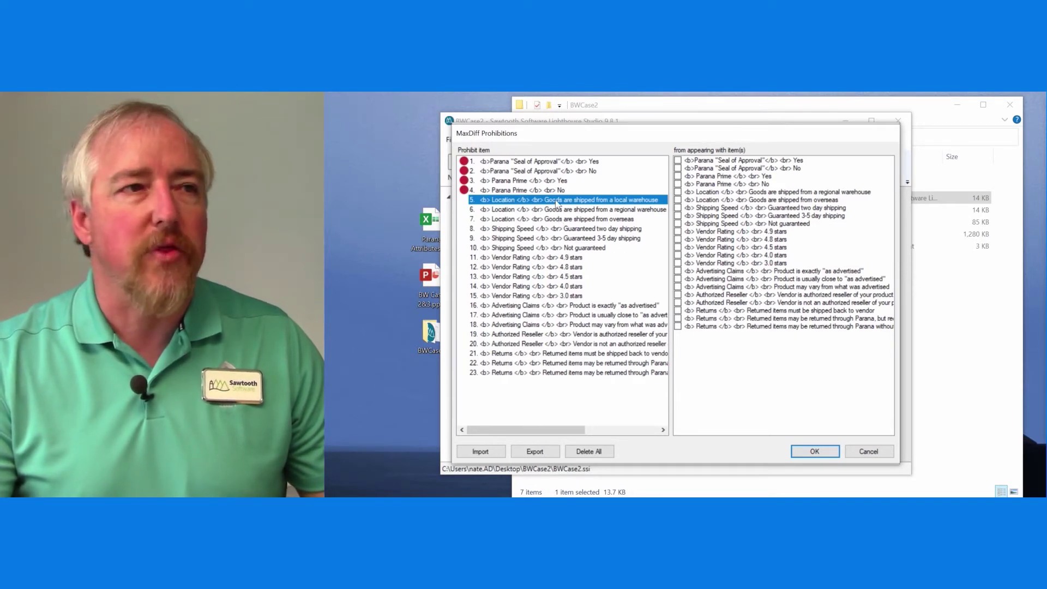
pyautogui.click(678, 192)
pyautogui.click(678, 199)
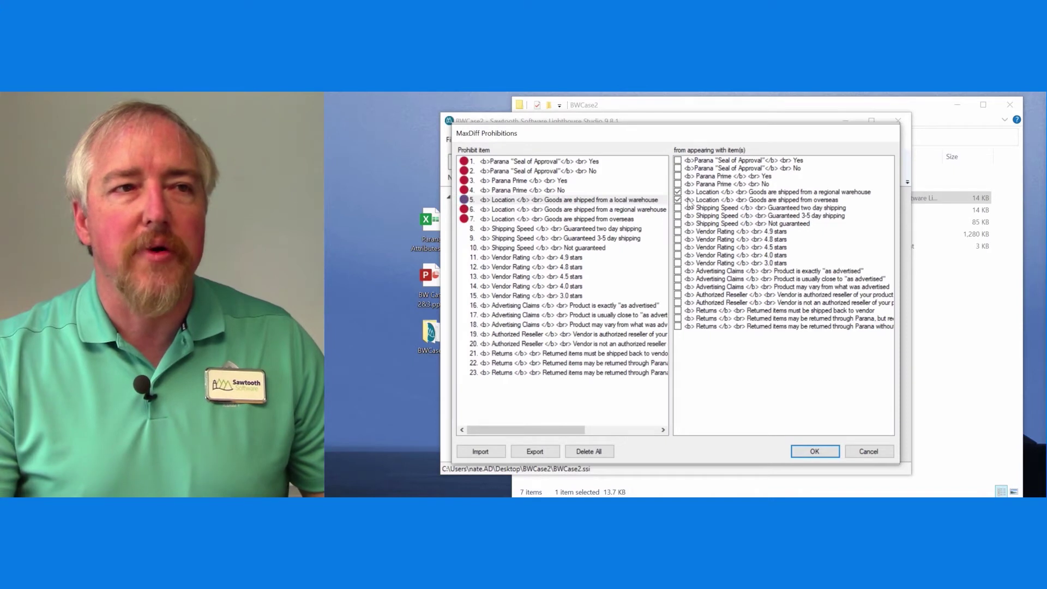
pyautogui.click(527, 212)
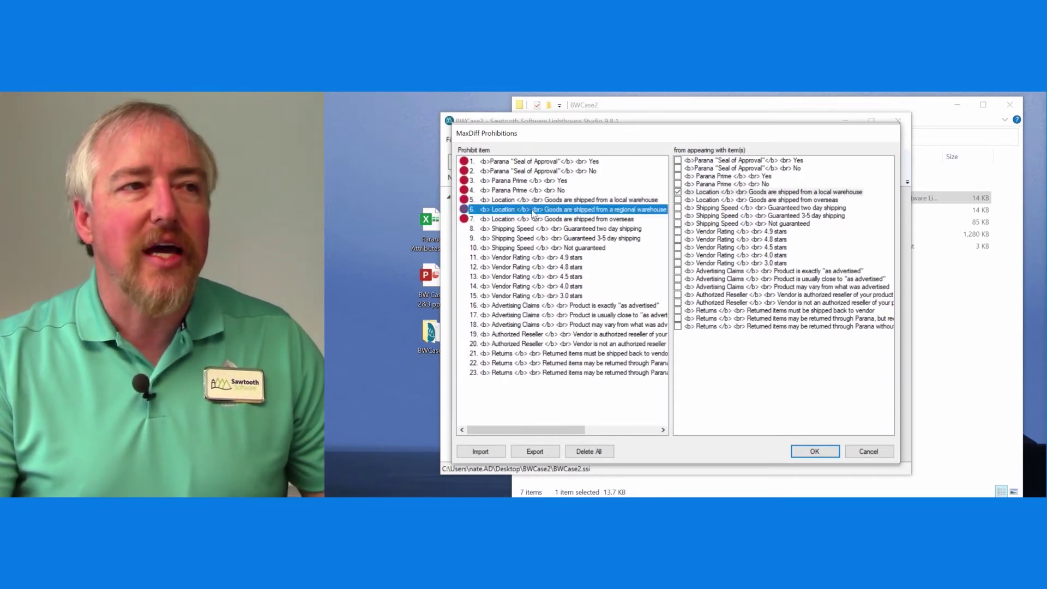
pyautogui.click(678, 200)
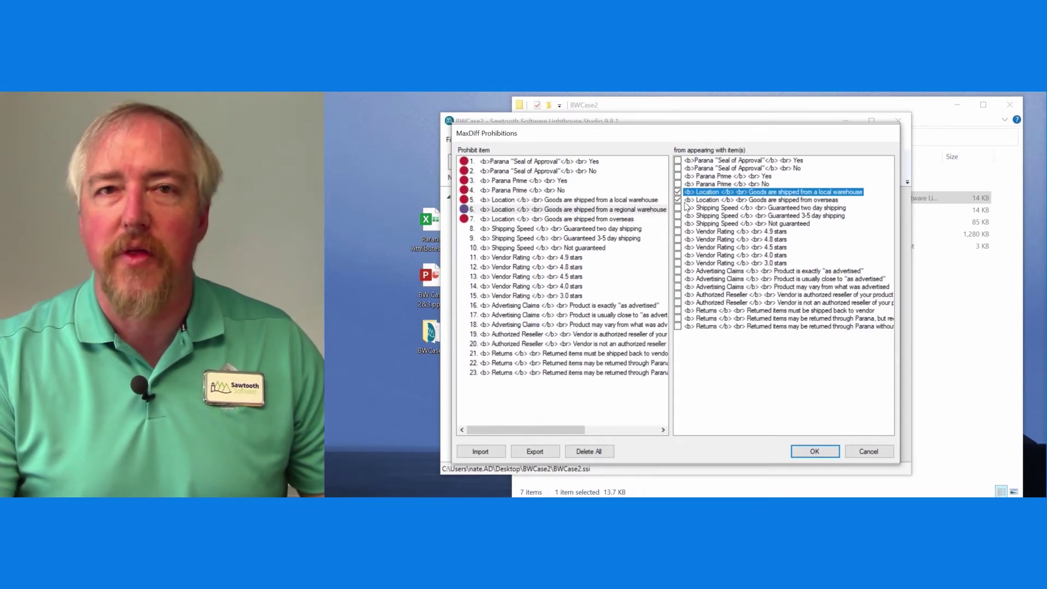
pyautogui.click(544, 221)
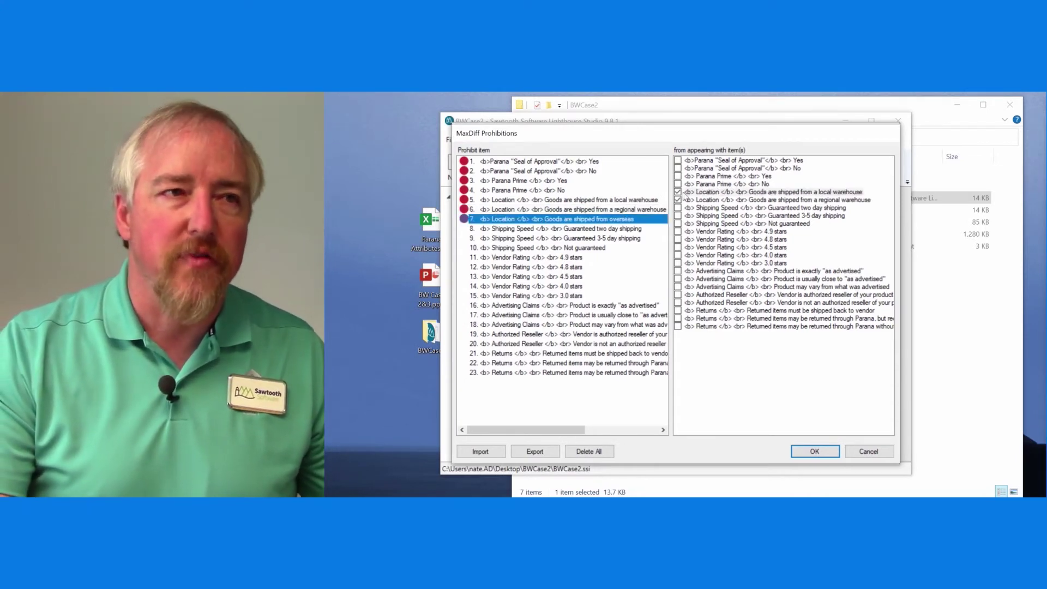
# Prohibit the three Shipping Speed items (two day, 3-5 day and not guaranteed) from appearing with one another.
pyautogui.click(527, 229)
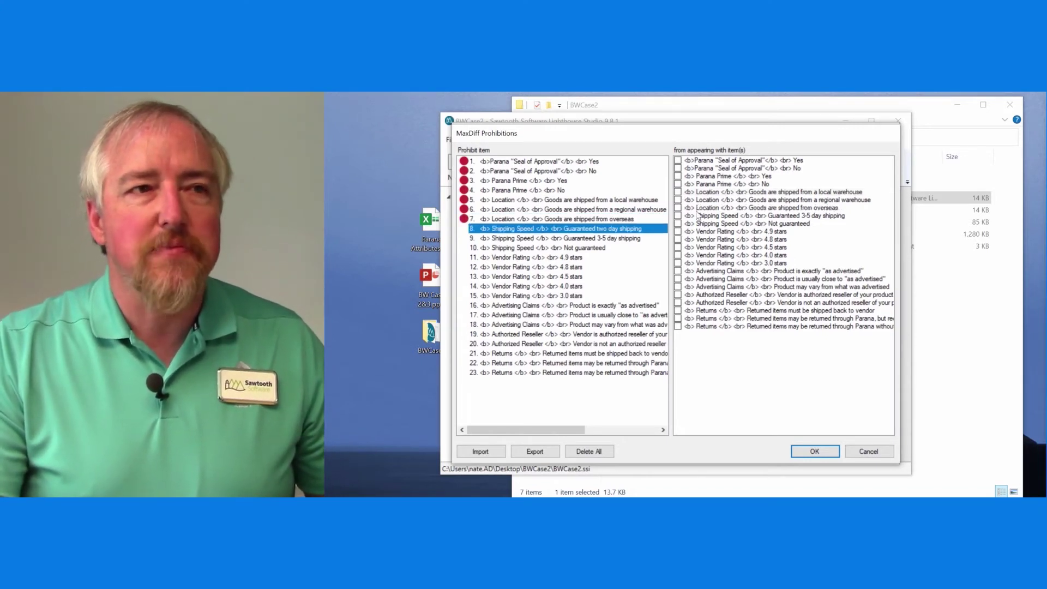
pyautogui.click(678, 216)
pyautogui.click(678, 224)
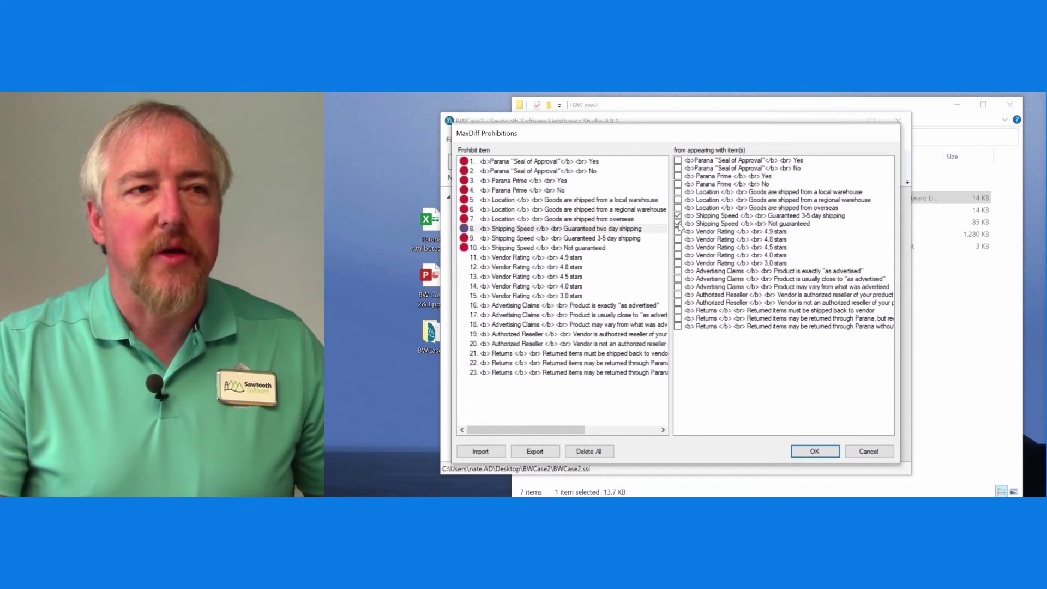
pyautogui.click(662, 238)
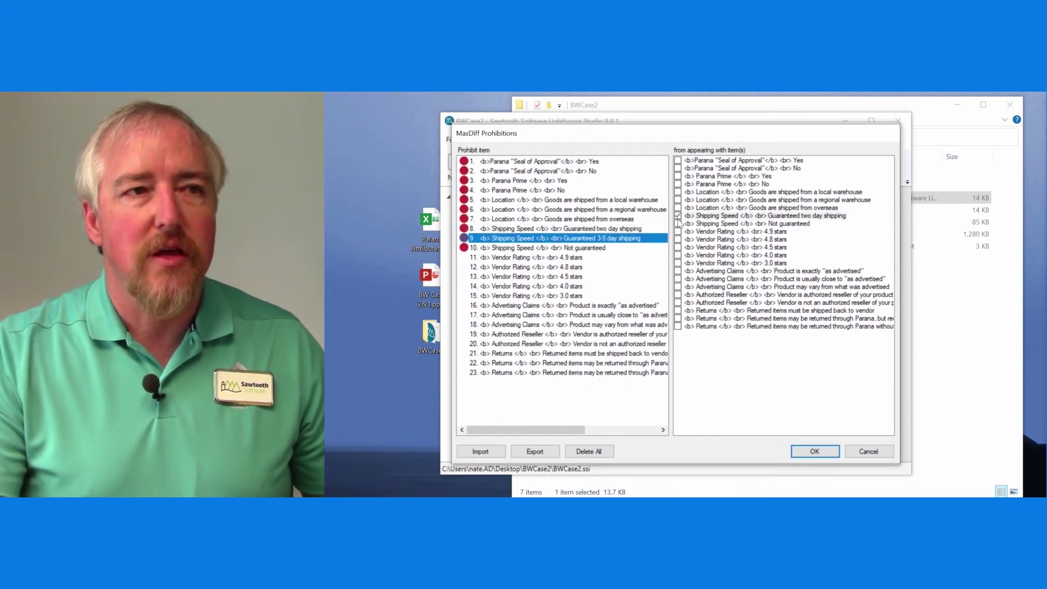
pyautogui.click(678, 223)
pyautogui.click(565, 249)
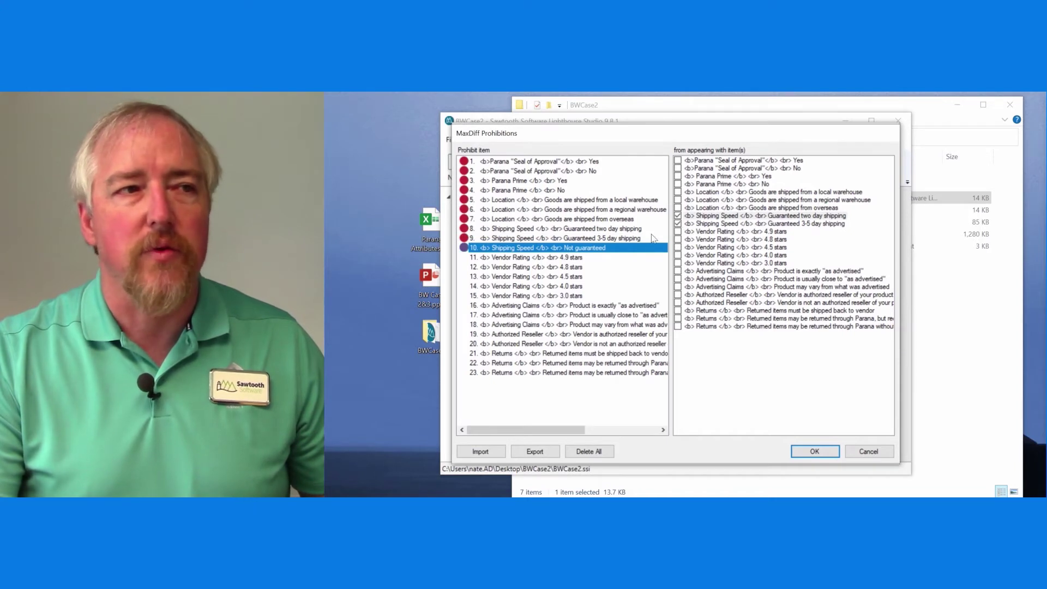
# Prohibit the five Vendor Rating items (4.9, 4.8, 4.5, 4.0 and 3.0 stars) from appearing with one another.
pyautogui.click(560, 260)
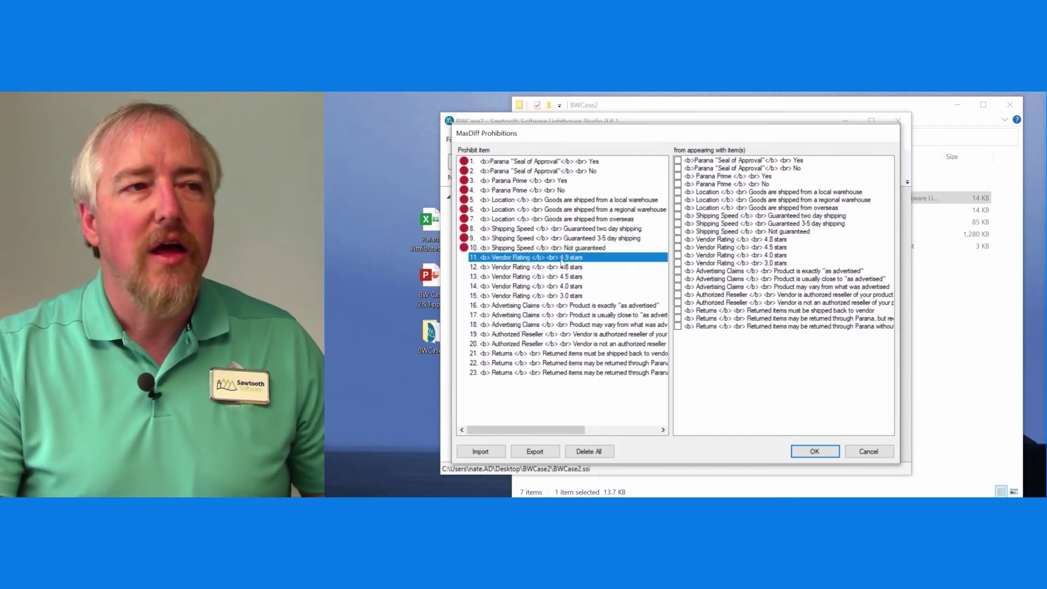
pyautogui.click(678, 239)
pyautogui.click(678, 247)
pyautogui.click(678, 255)
pyautogui.click(678, 263)
pyautogui.click(578, 267)
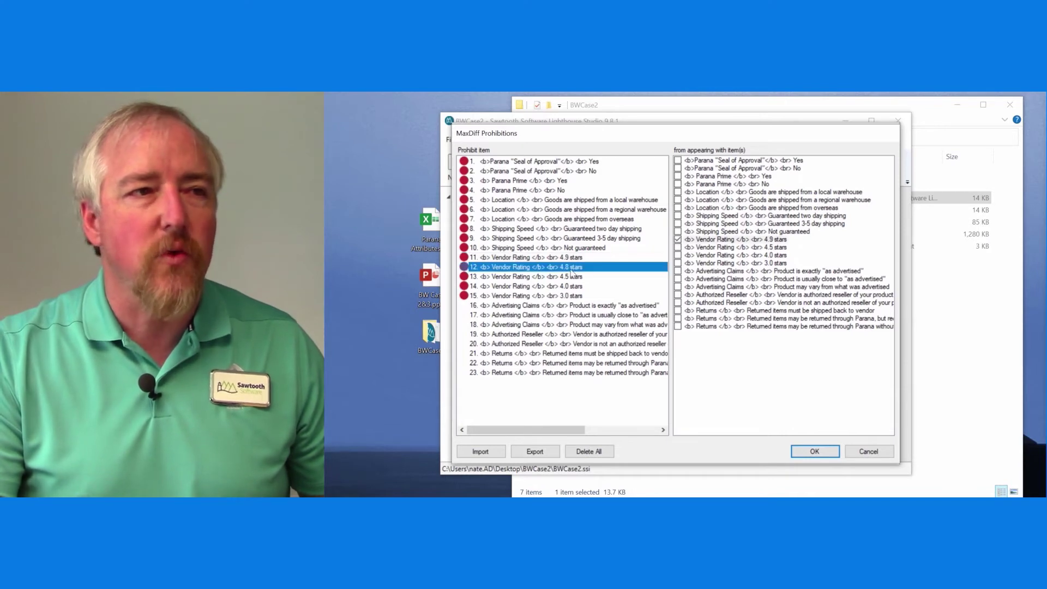
pyautogui.click(678, 247)
pyautogui.click(678, 255)
pyautogui.click(678, 262)
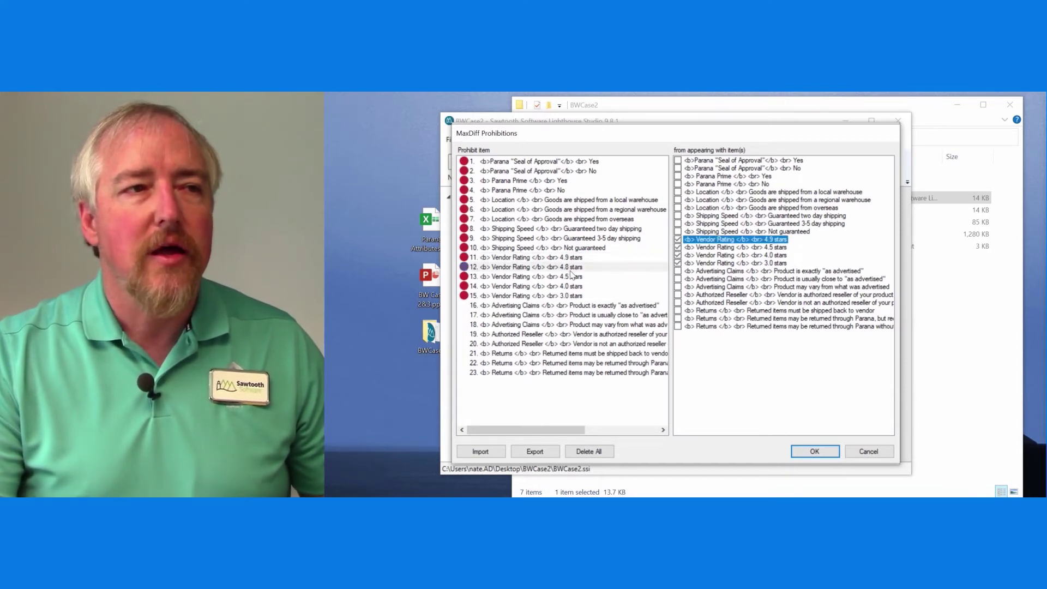
pyautogui.click(573, 277)
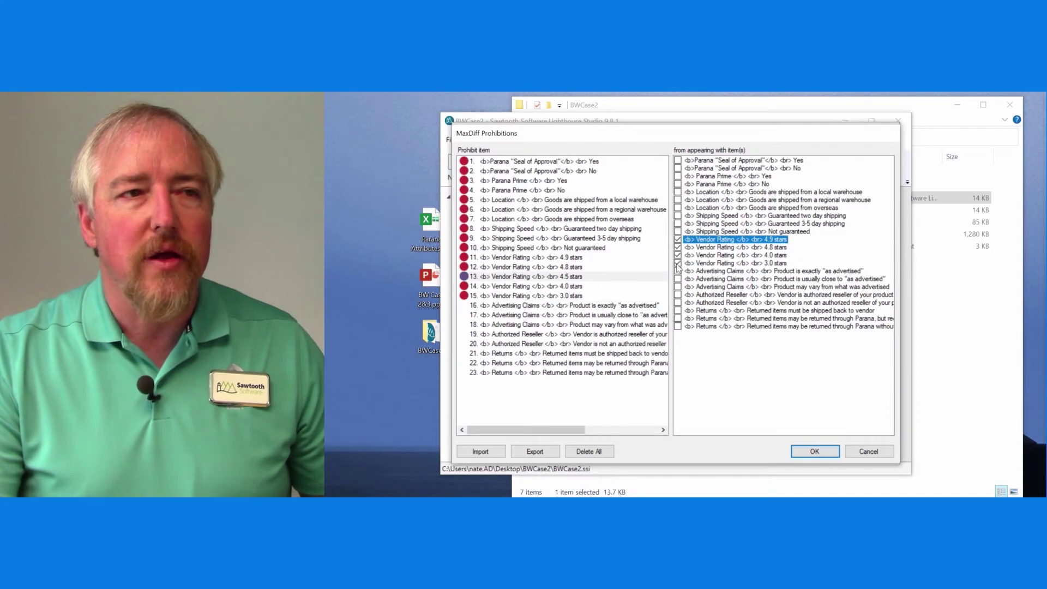
pyautogui.click(579, 287)
pyautogui.click(678, 264)
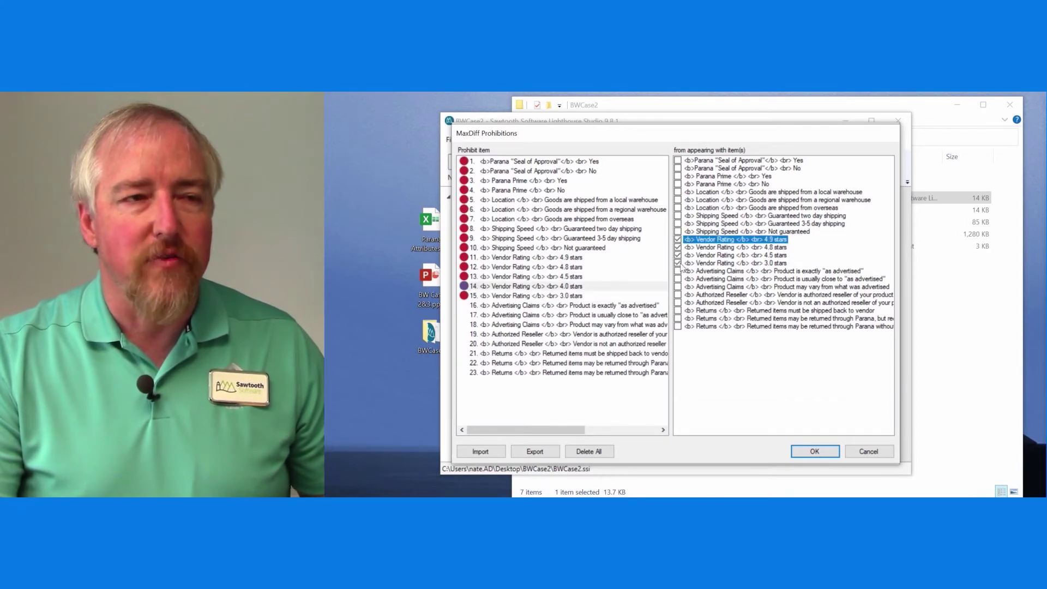
# Prohibit the three Advertising Claims items (exactly as advertised, usually close and may vary) from appearing with one another.
pyautogui.click(519, 307)
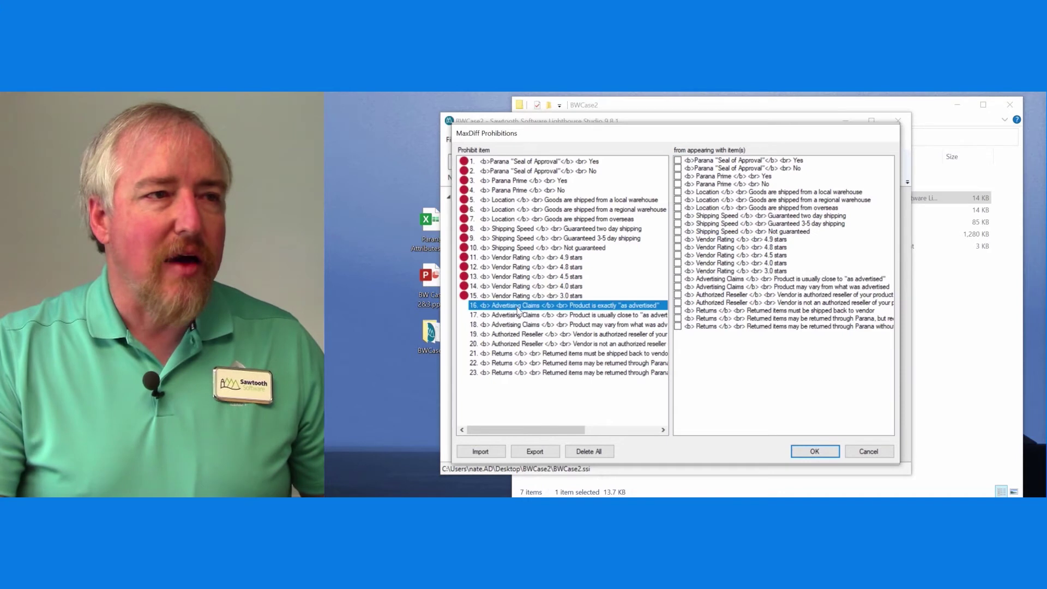
pyautogui.click(678, 279)
pyautogui.click(678, 287)
pyautogui.click(597, 326)
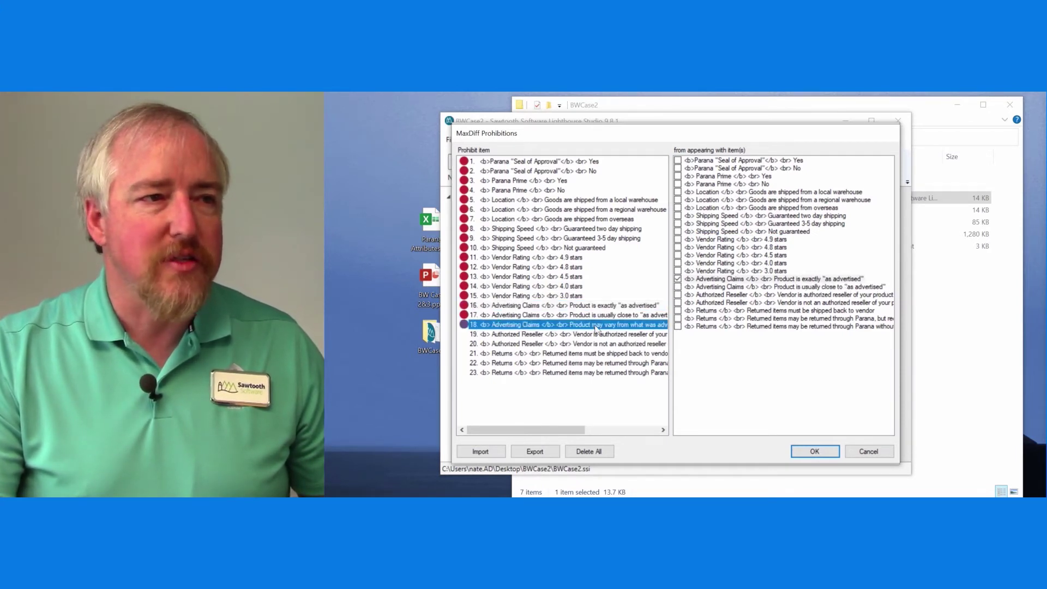
pyautogui.click(594, 315)
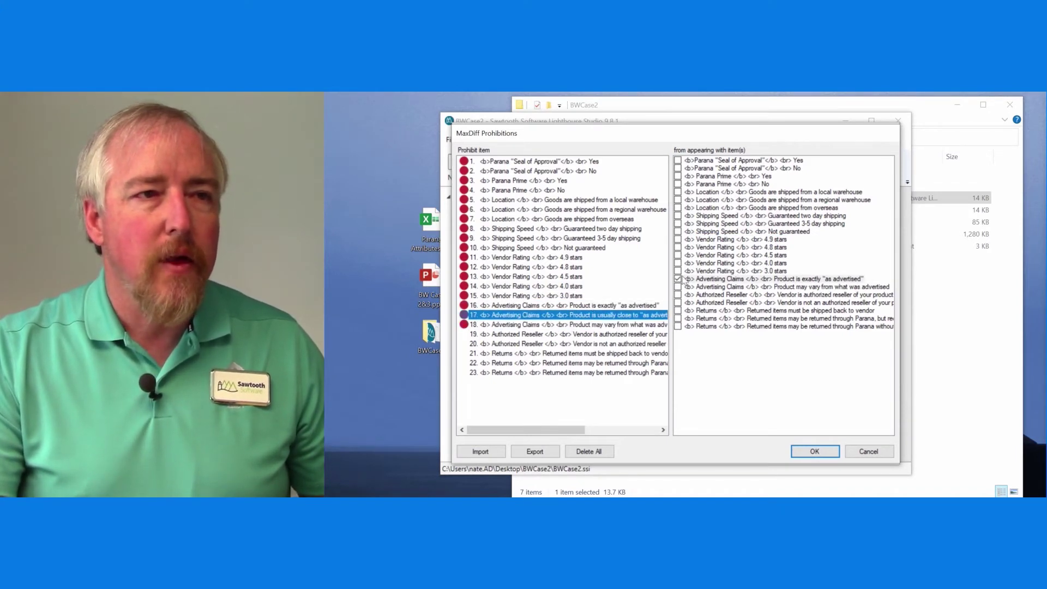
pyautogui.click(678, 287)
pyautogui.click(580, 325)
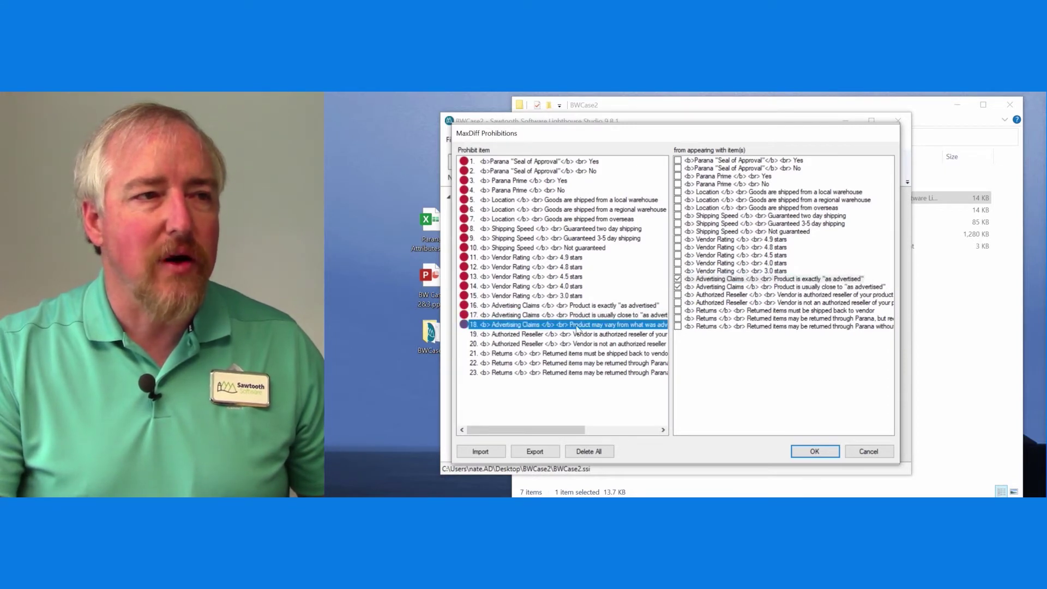
# Prohibit the two Authorized Reseller items from appearing together and the three Returns items from appearing with one another, and accept the prohibitions.
pyautogui.click(574, 335)
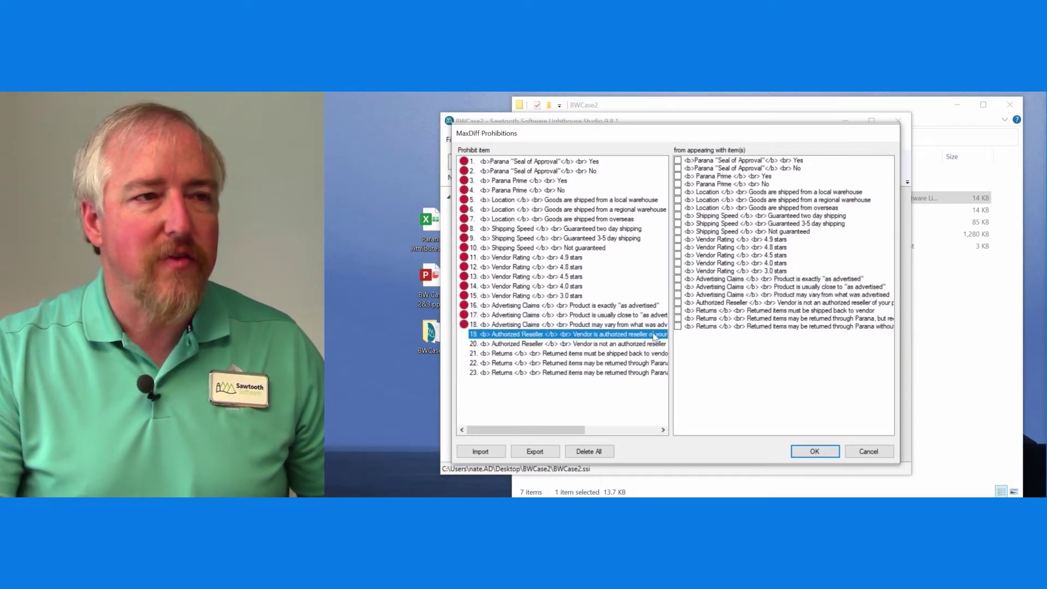
pyautogui.click(678, 303)
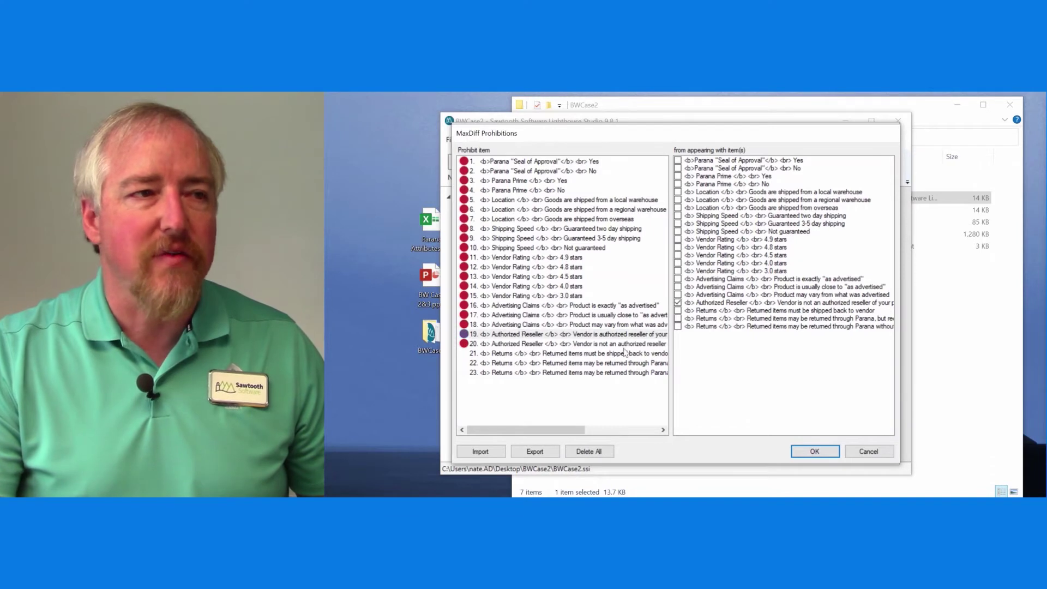
pyautogui.click(564, 354)
pyautogui.click(678, 318)
pyautogui.click(678, 326)
pyautogui.click(639, 363)
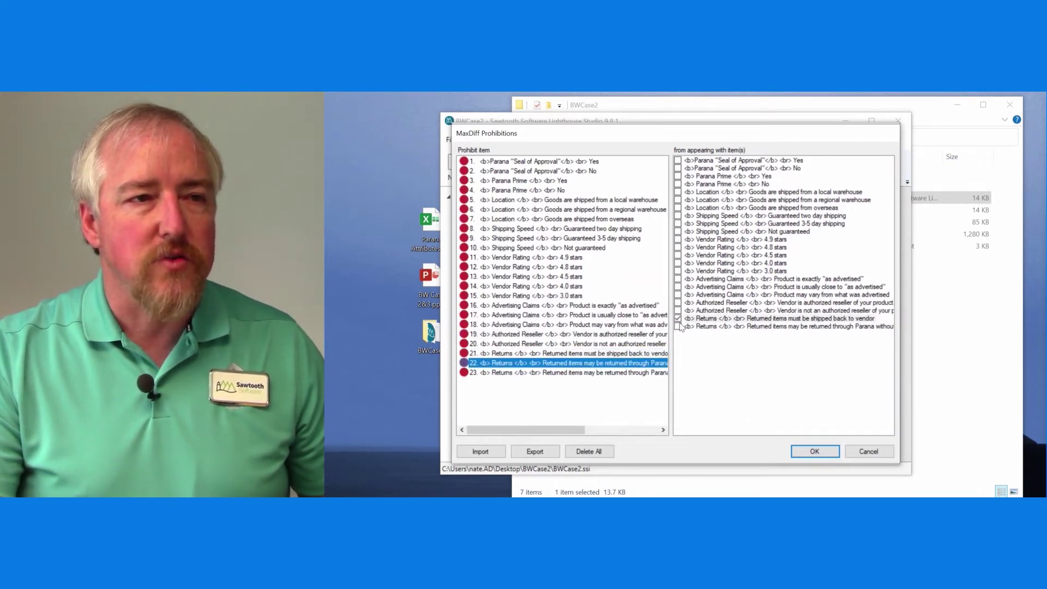
pyautogui.click(680, 326)
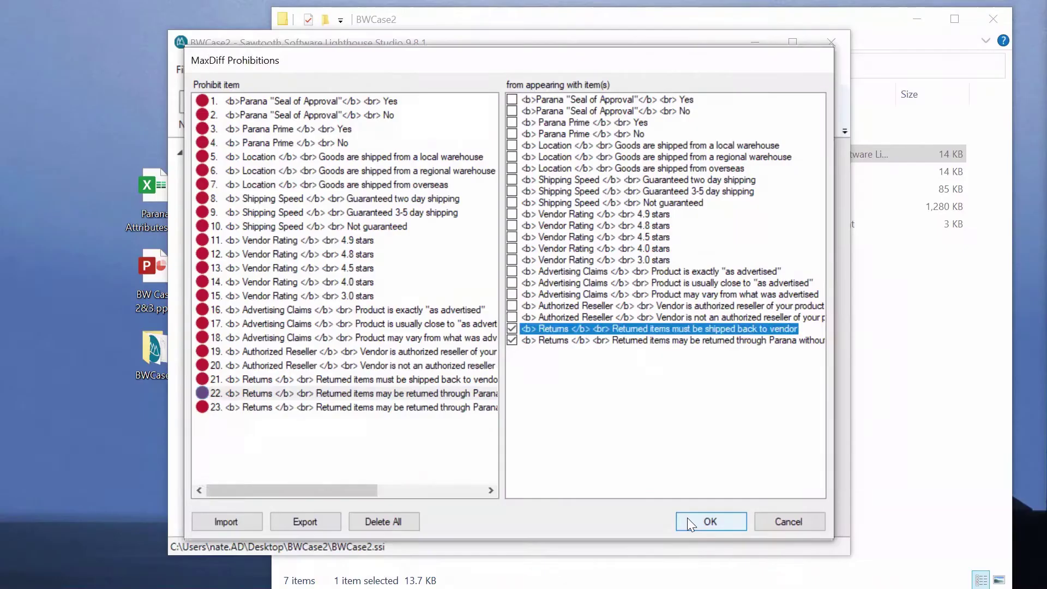
pyautogui.click(801, 453)
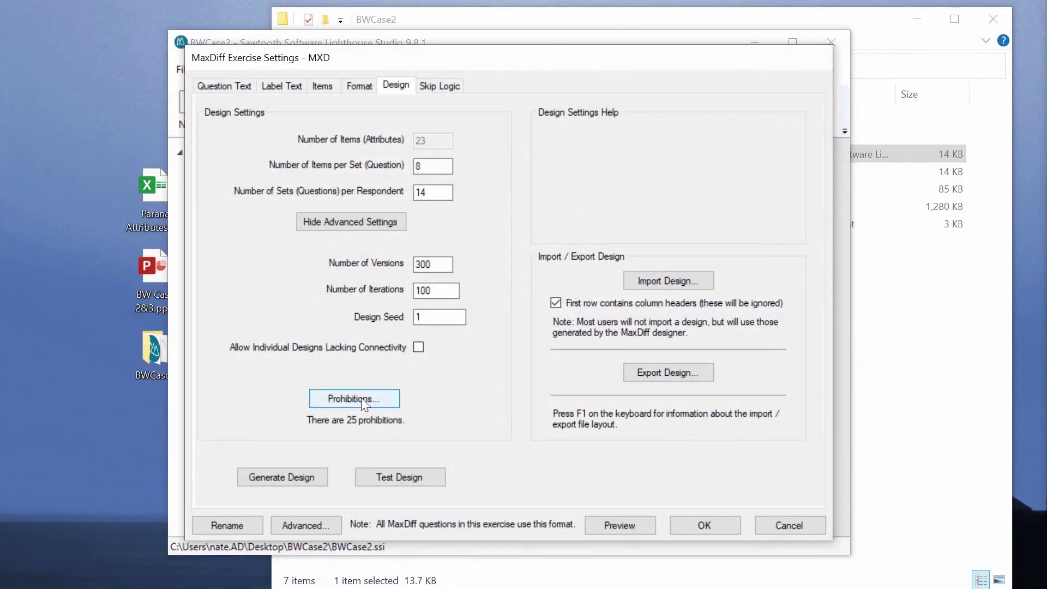
# Generate the MaxDiff design with 8 items per set and check each item's one-way frequency in the design report.
pyautogui.click(299, 479)
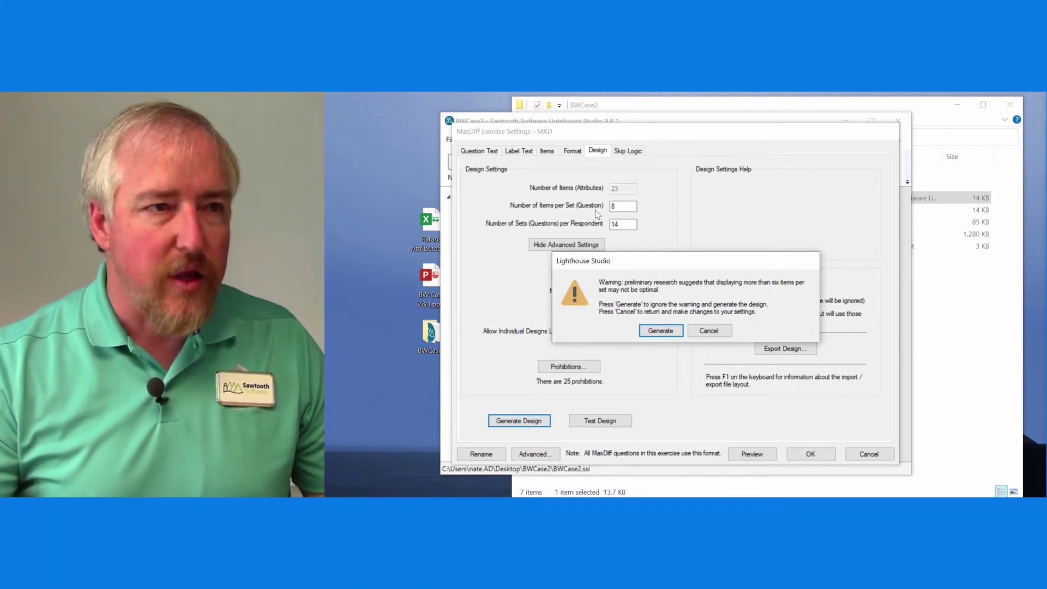
pyautogui.click(661, 331)
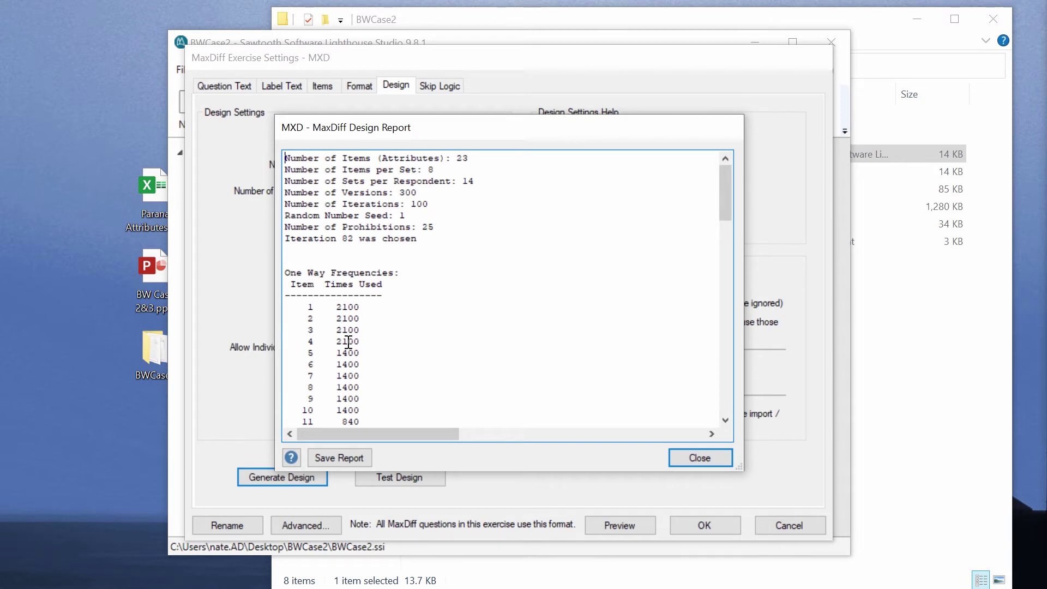
pyautogui.scroll(-3, 348, 341)
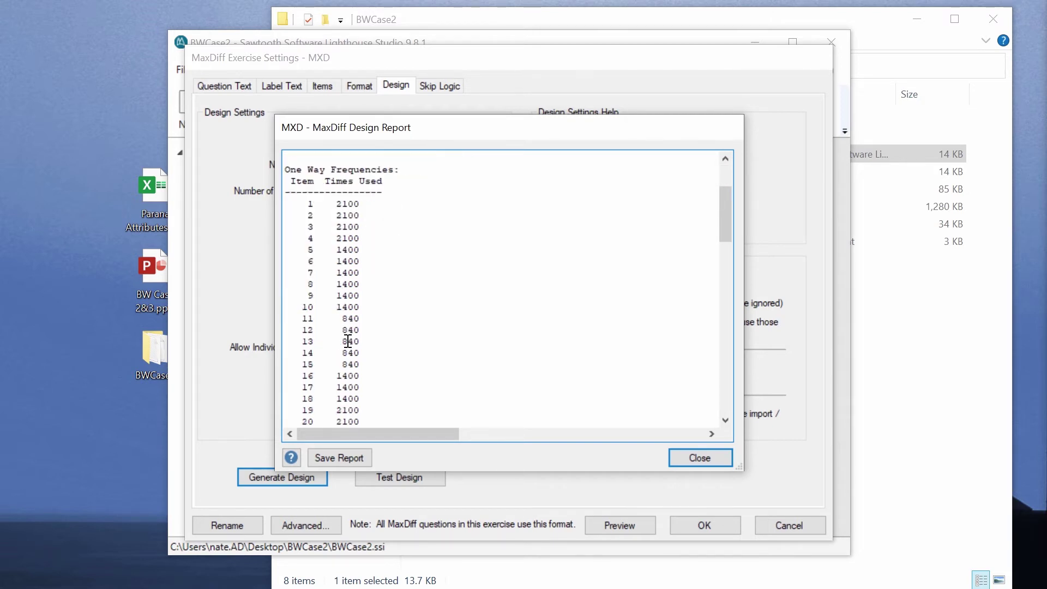
pyautogui.scroll(-2, 348, 341)
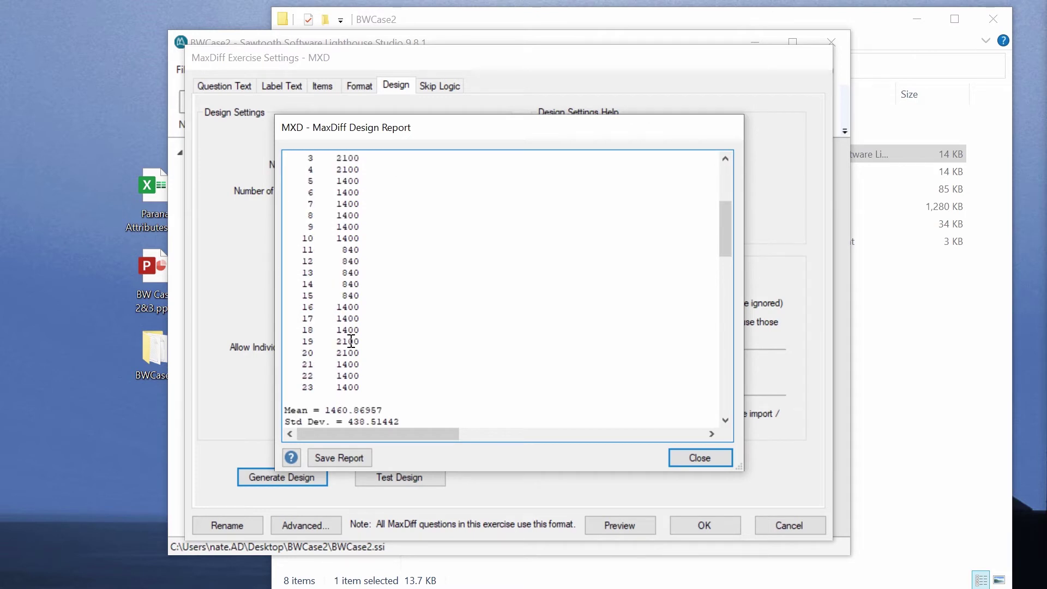
# Examine the two-way frequencies in the design report, comparing prohibited pairs such as items 1 and 2 with the allowed pairs.
pyautogui.scroll(-3, 351, 341)
pyautogui.scroll(-2, 352, 340)
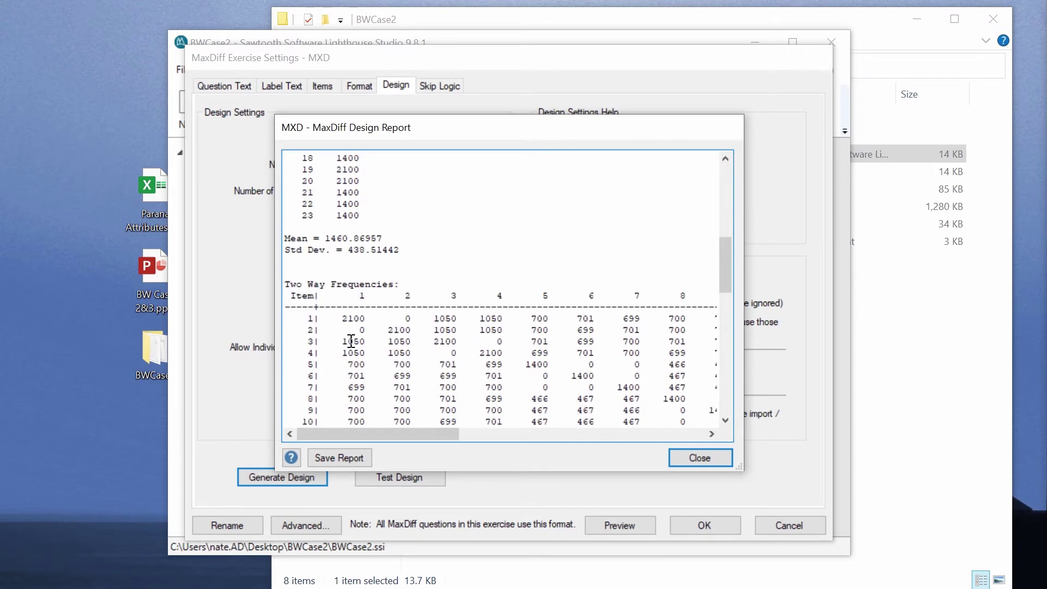
pyautogui.scroll(-1, 351, 340)
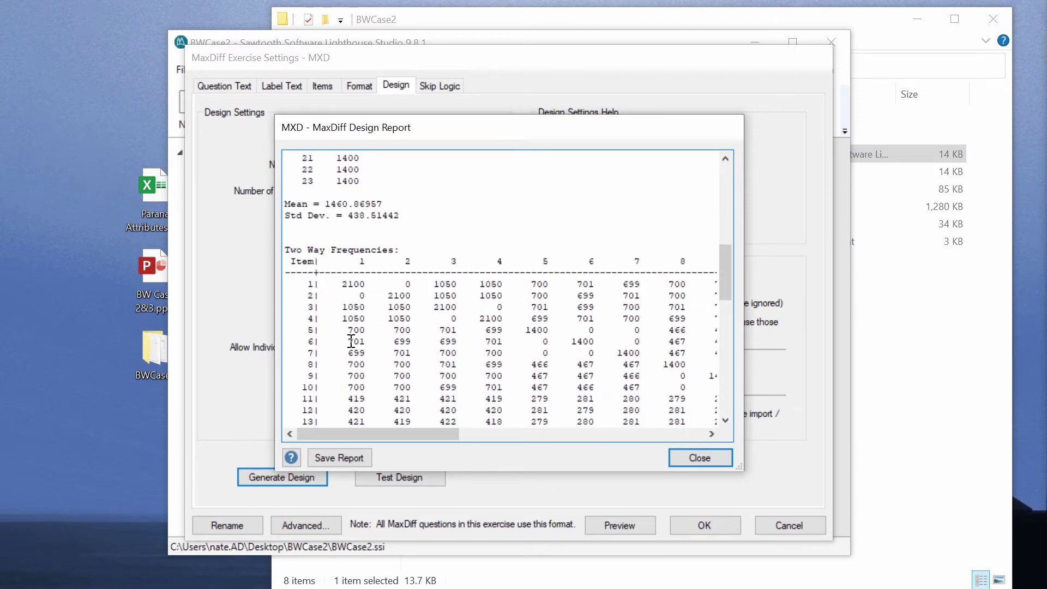
pyautogui.scroll(-1, 351, 341)
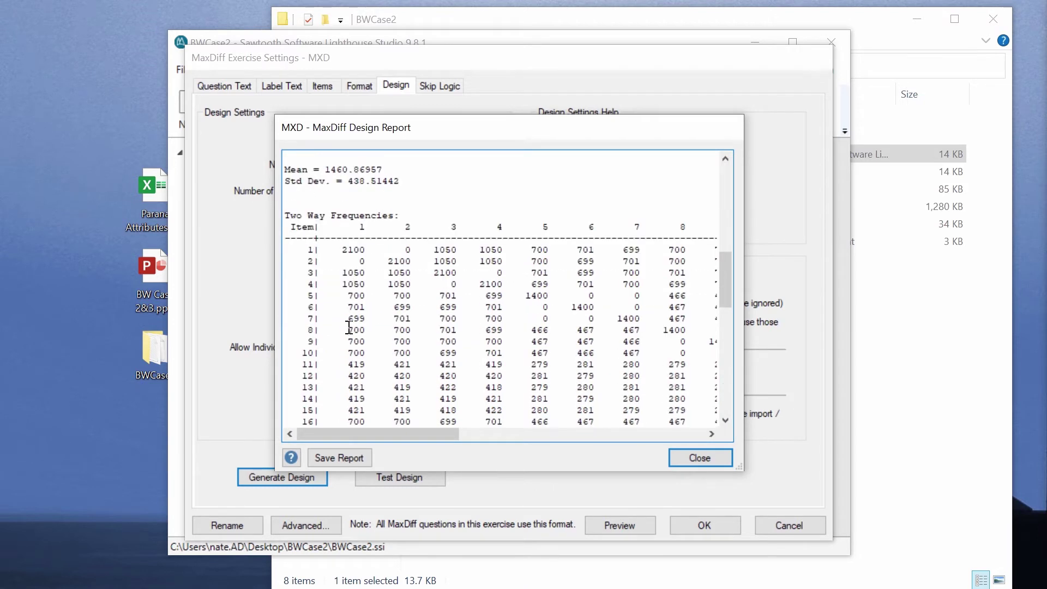
pyautogui.doubleClick(363, 261)
pyautogui.doubleClick(406, 250)
pyautogui.scroll(-1, 519, 382)
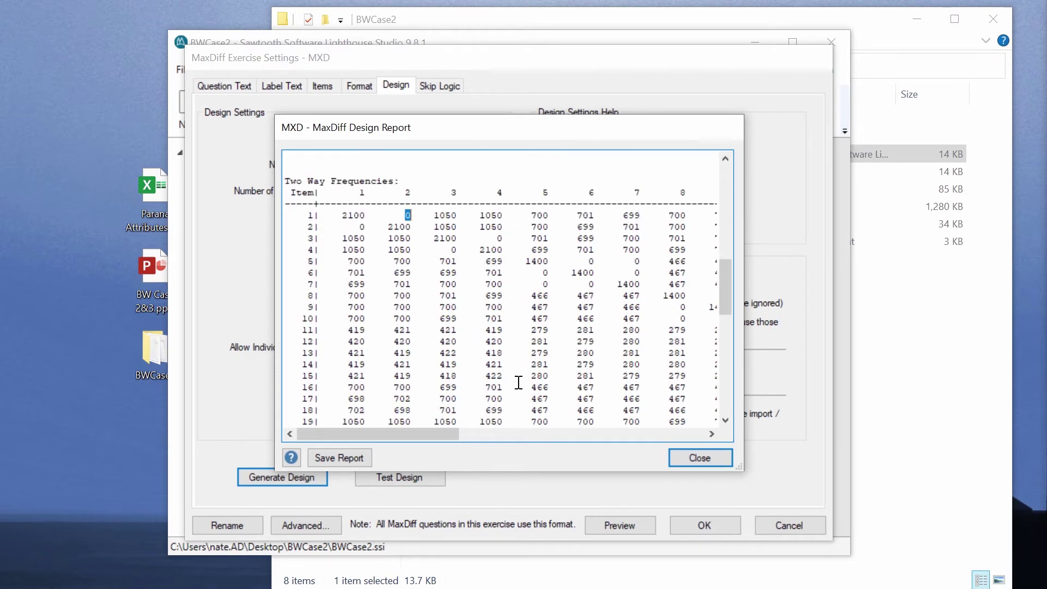
pyautogui.scroll(-3, 519, 382)
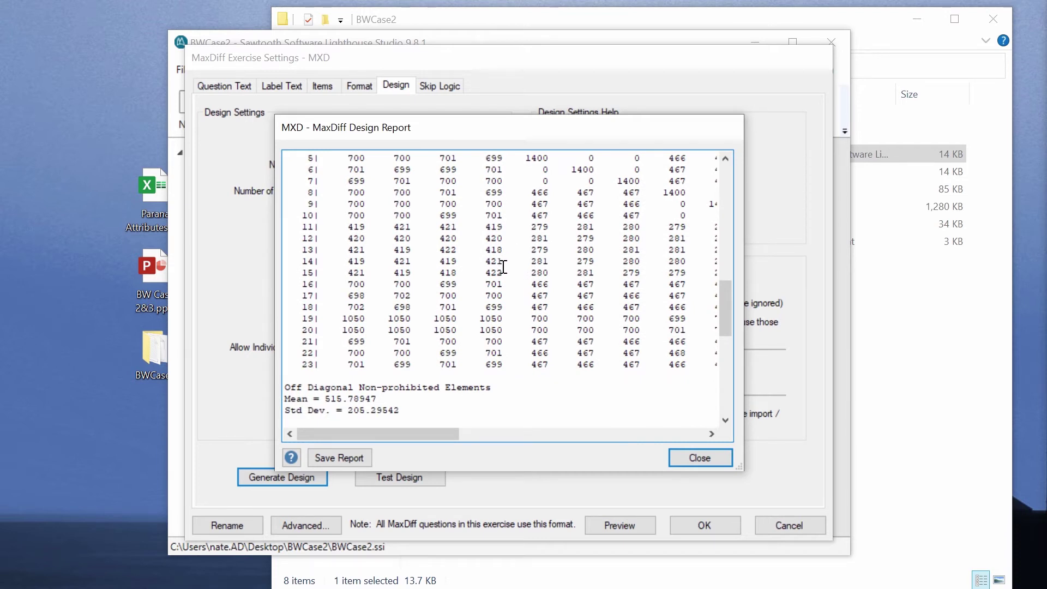
pyautogui.scroll(-1, 503, 267)
pyautogui.scroll(2, 501, 265)
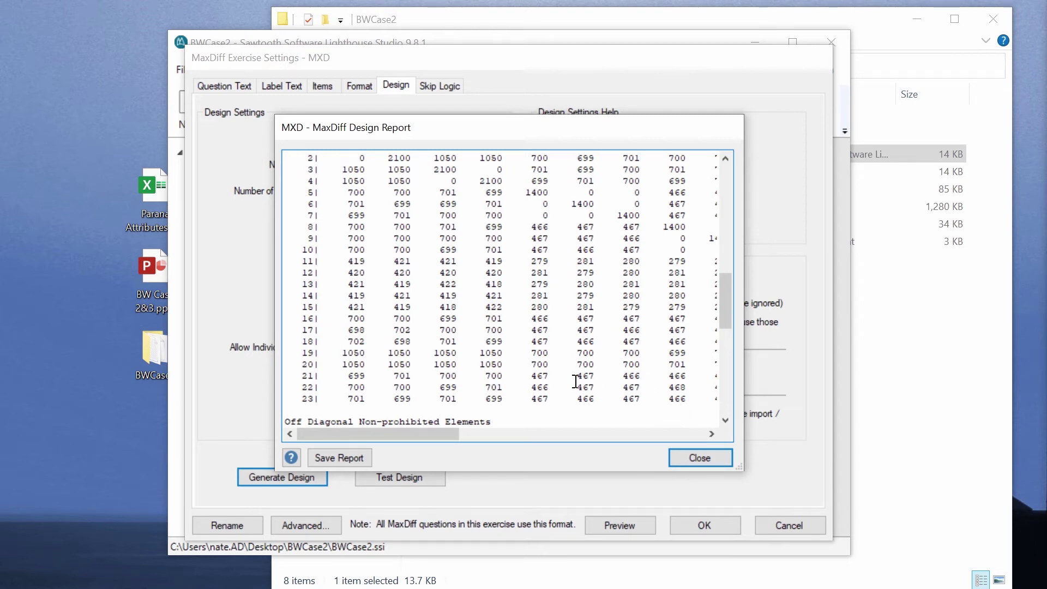
# Examine how evenly each item is spread across positions in the positional frequencies, and close the design report.
pyautogui.scroll(-3, 575, 380)
pyautogui.scroll(-4, 575, 379)
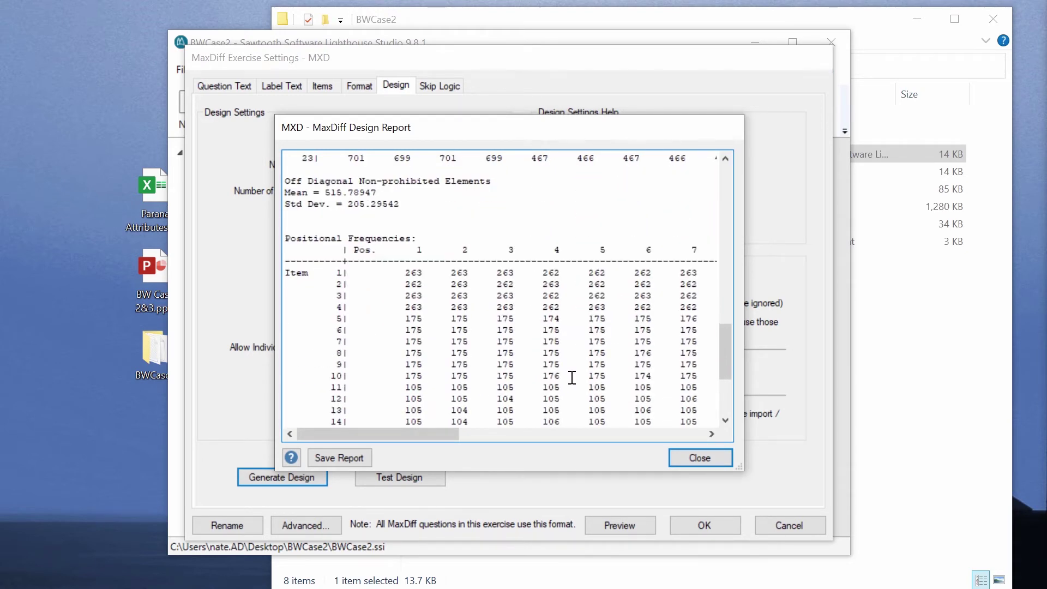
pyautogui.scroll(-1, 572, 378)
pyautogui.scroll(-1, 572, 377)
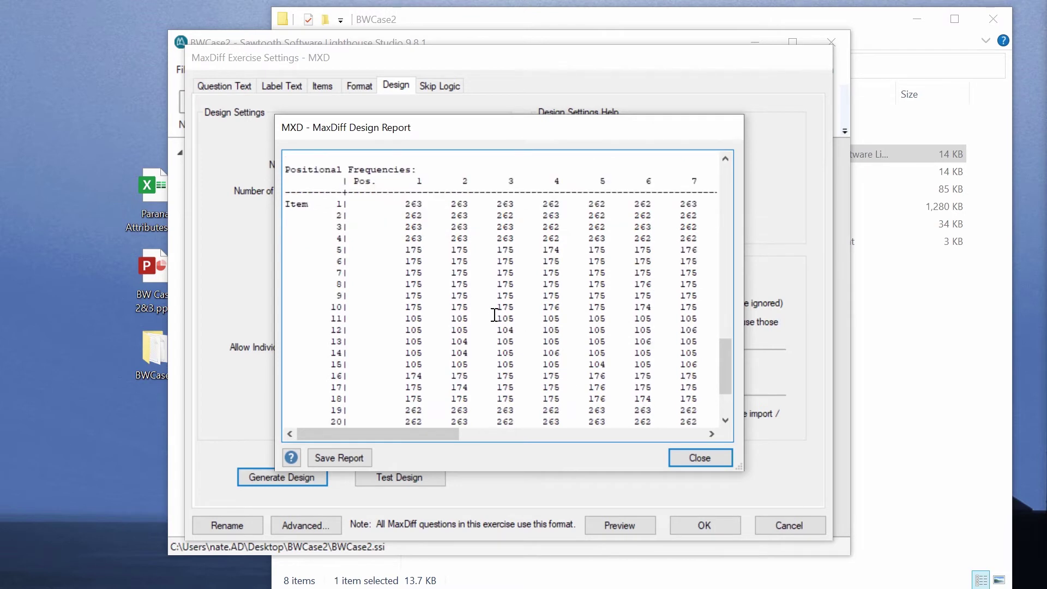
pyautogui.moveTo(402, 203); pyautogui.dragTo(422, 202)
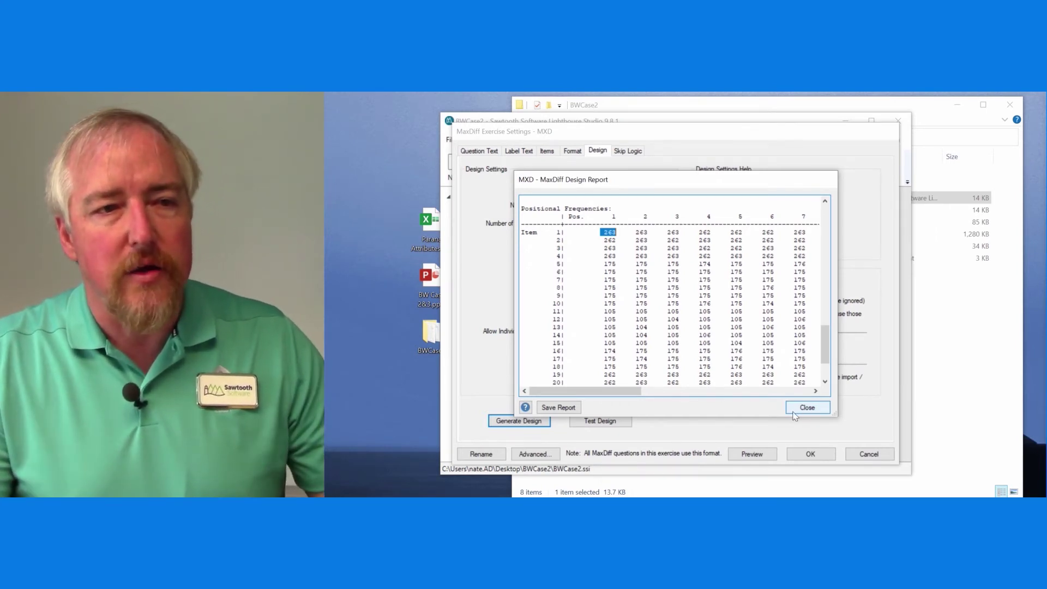
pyautogui.click(795, 410)
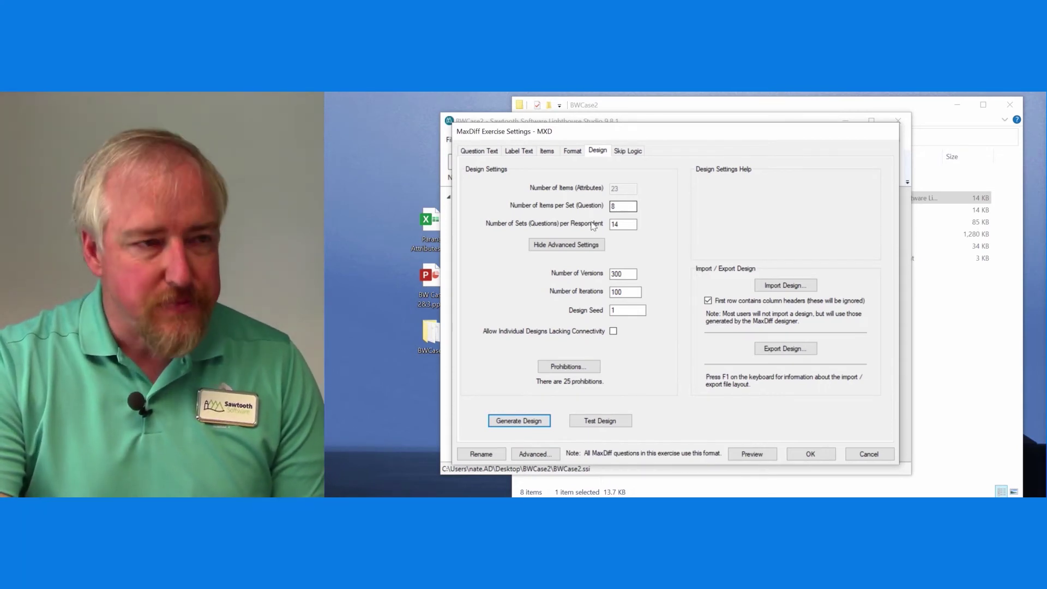
# Preview the MaxDiff question to check that each attribute appears with only one level, and accept the exercise settings.
pyautogui.click(756, 457)
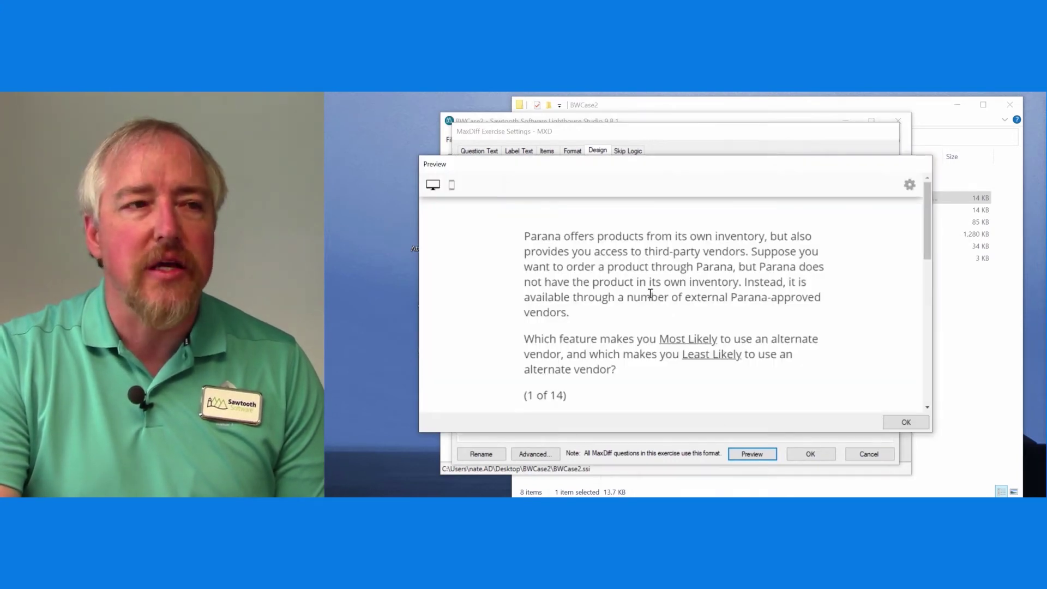
pyautogui.scroll(-3, 651, 295)
pyautogui.scroll(-1, 651, 295)
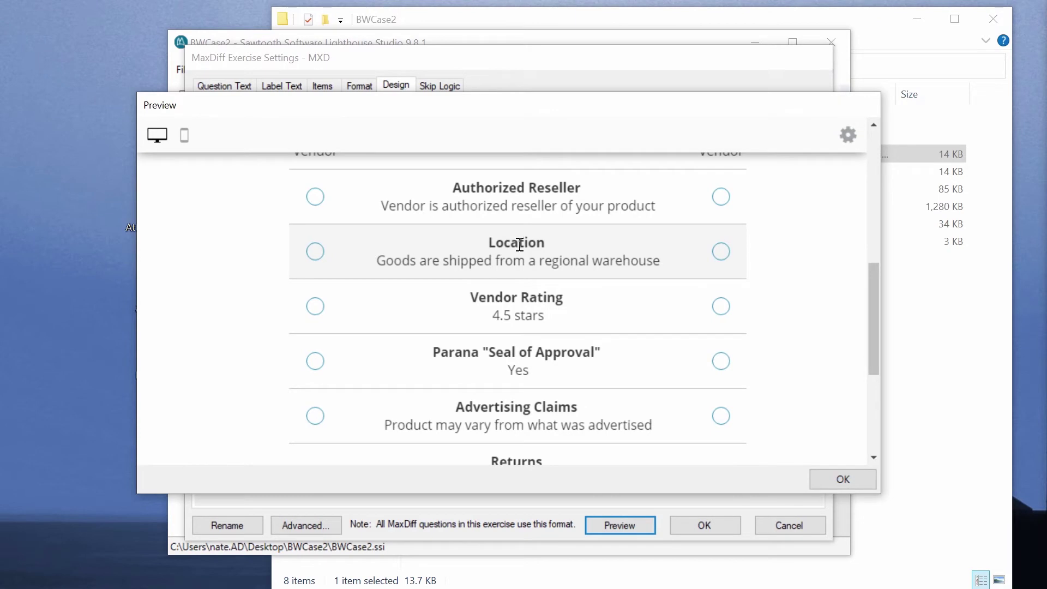
pyautogui.scroll(-1, 521, 244)
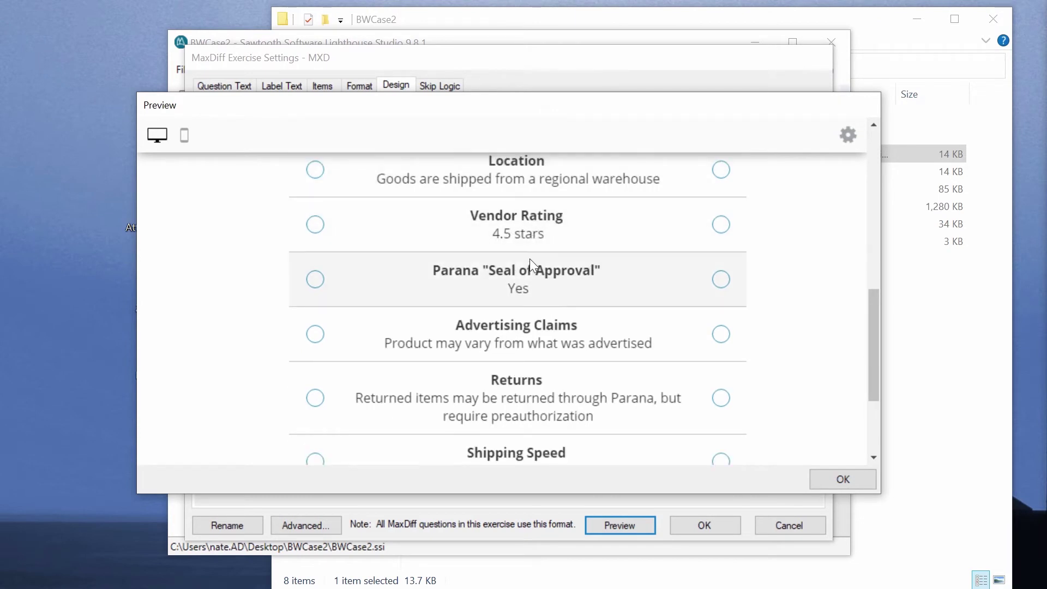
pyautogui.scroll(-3, 518, 304)
pyautogui.scroll(3, 522, 304)
pyautogui.scroll(3, 522, 303)
pyautogui.scroll(-5, 522, 308)
pyautogui.scroll(2, 522, 308)
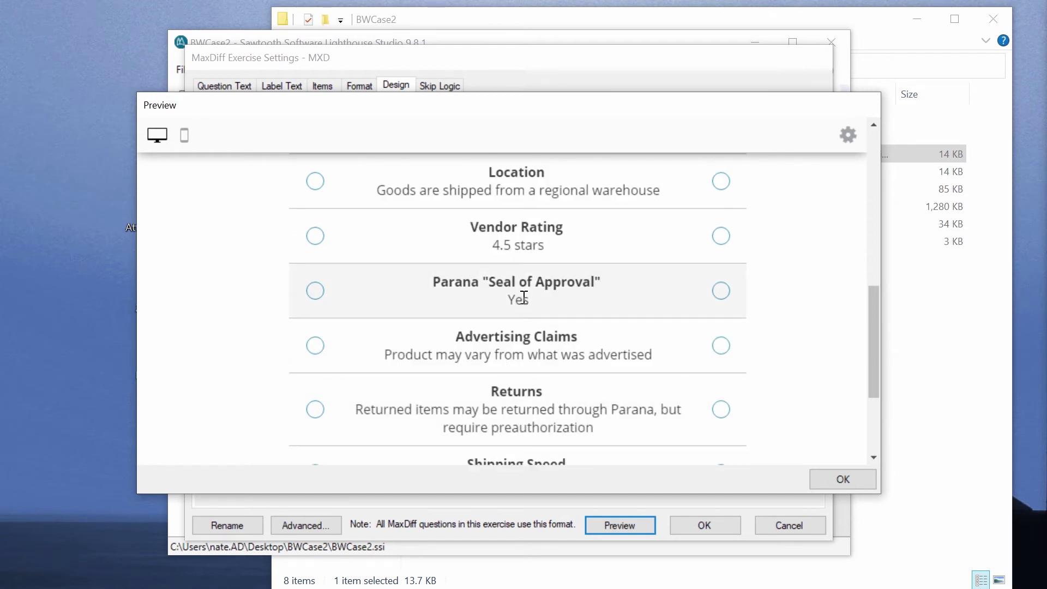
pyautogui.scroll(-3, 543, 335)
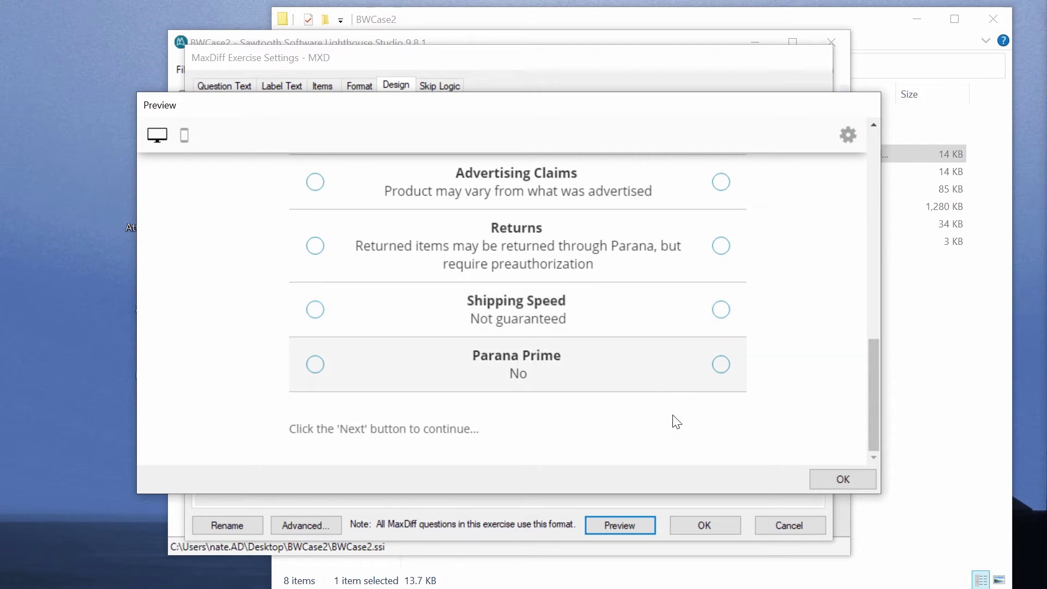
pyautogui.click(849, 479)
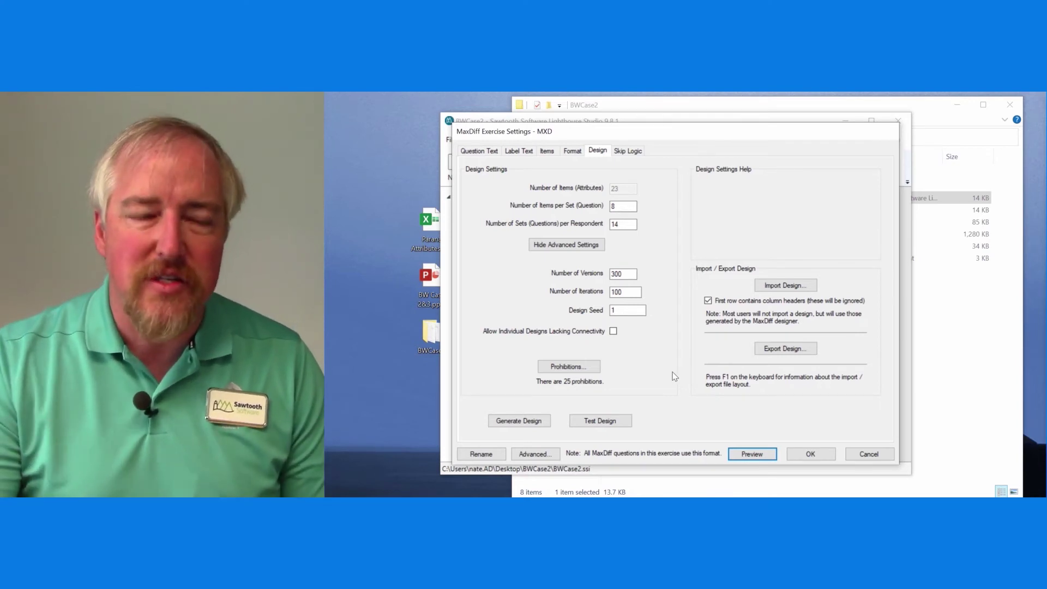
pyautogui.click(827, 456)
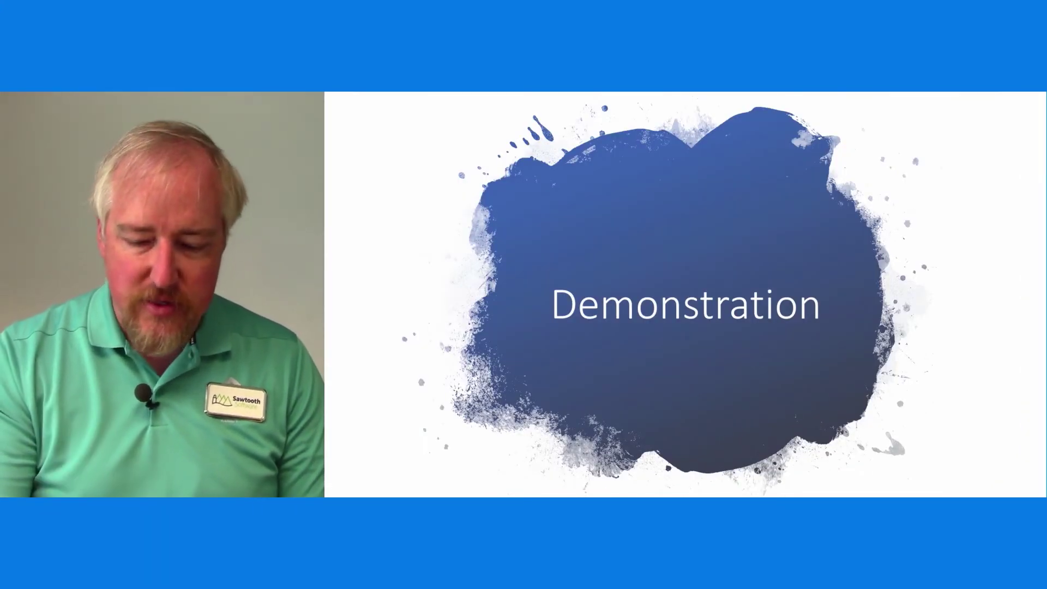
pyautogui.press('Right')
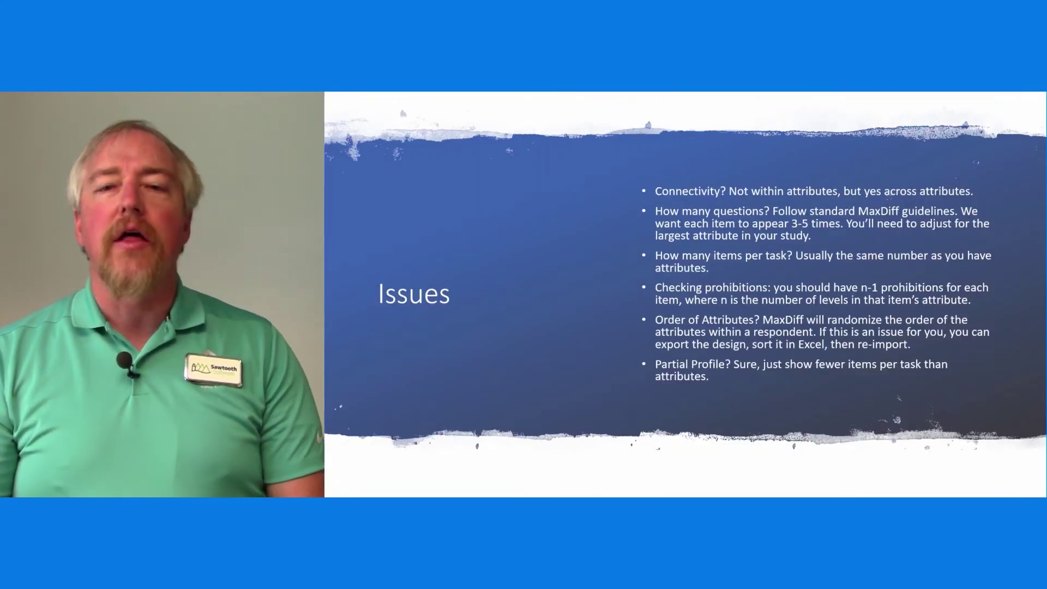